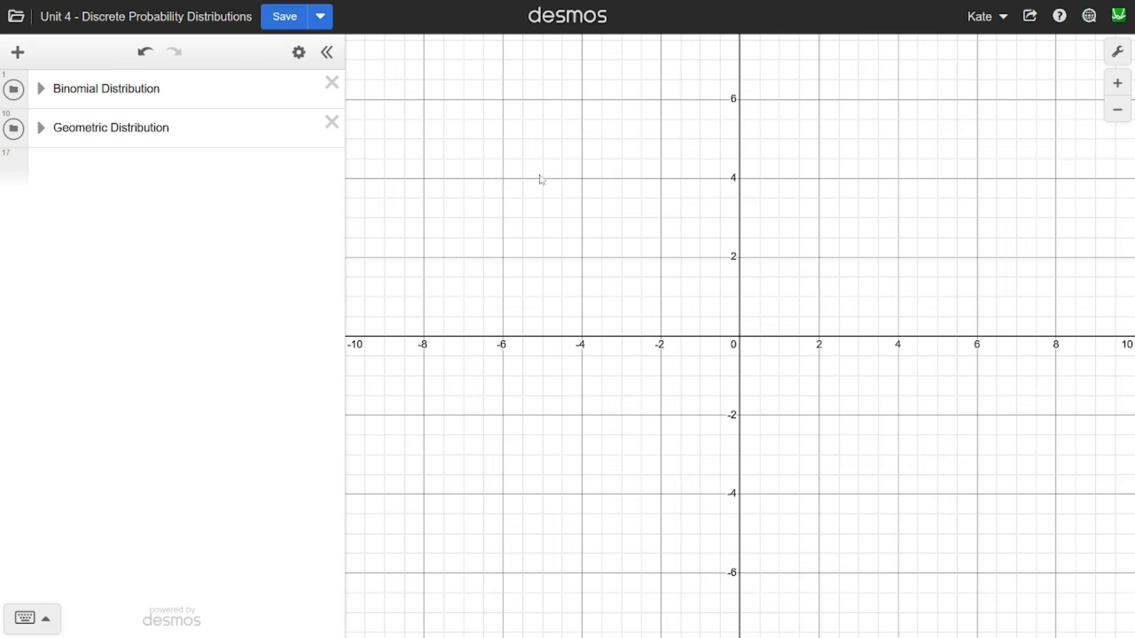
- Plot binomialdist(10,0.75) in a new expression and fit the graph view to the distribution
left_click(134, 186)
type("binom")
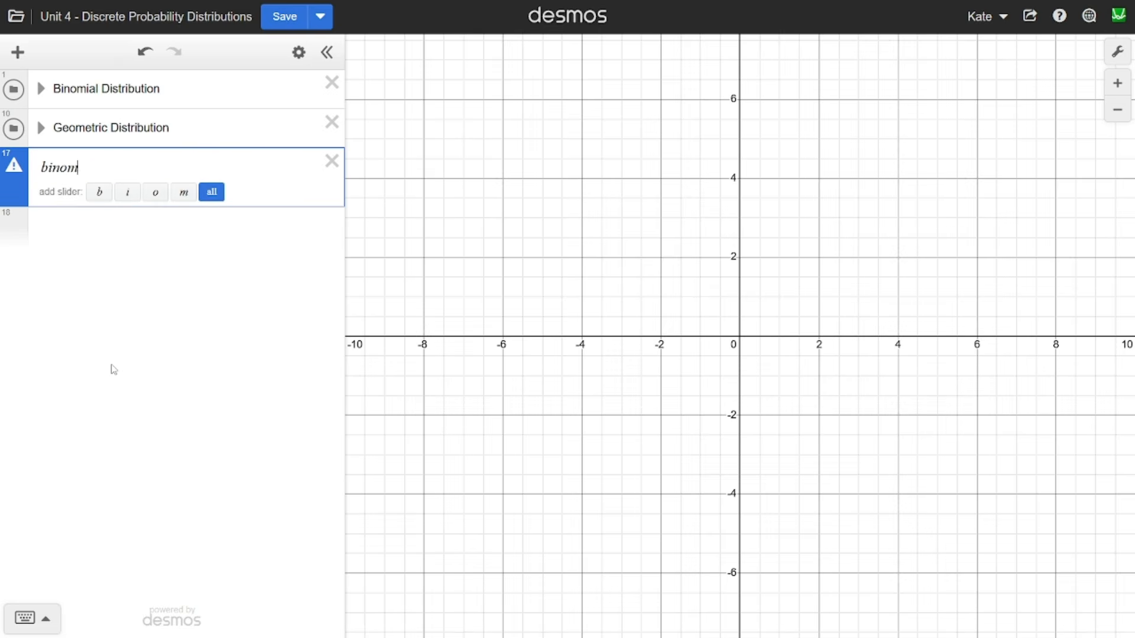
type("ialdist(")
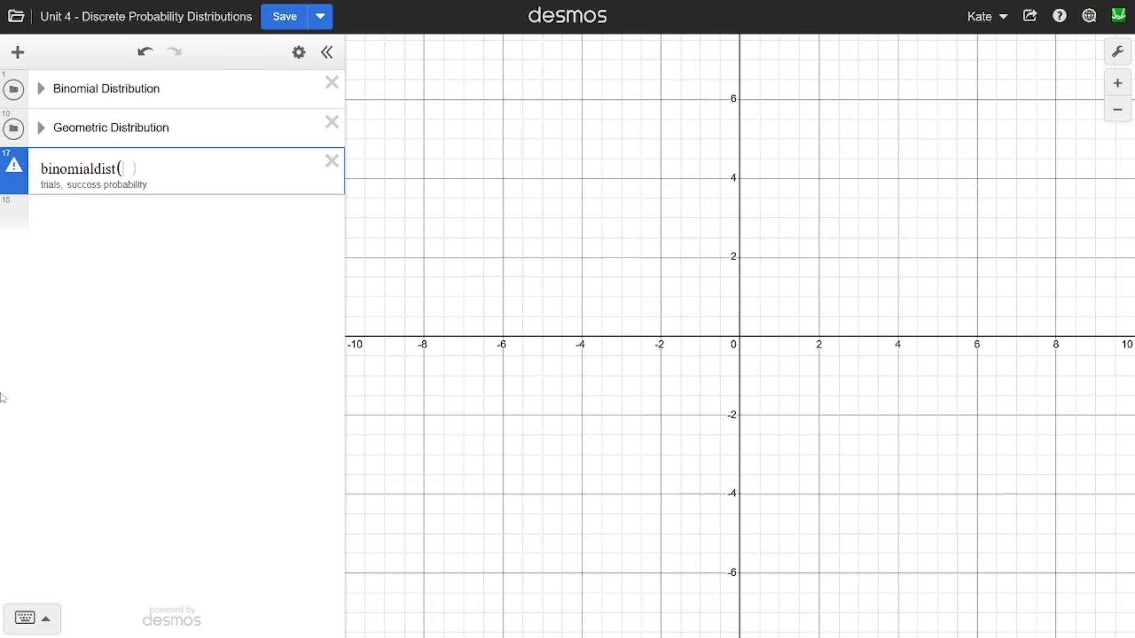
type("10,")
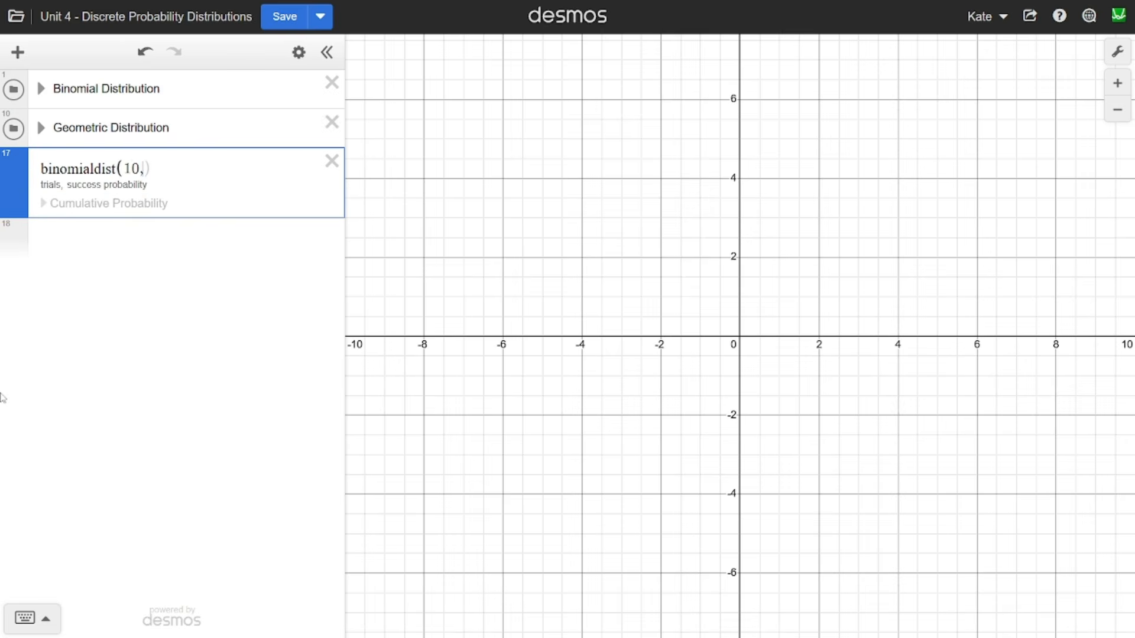
type("0.75")
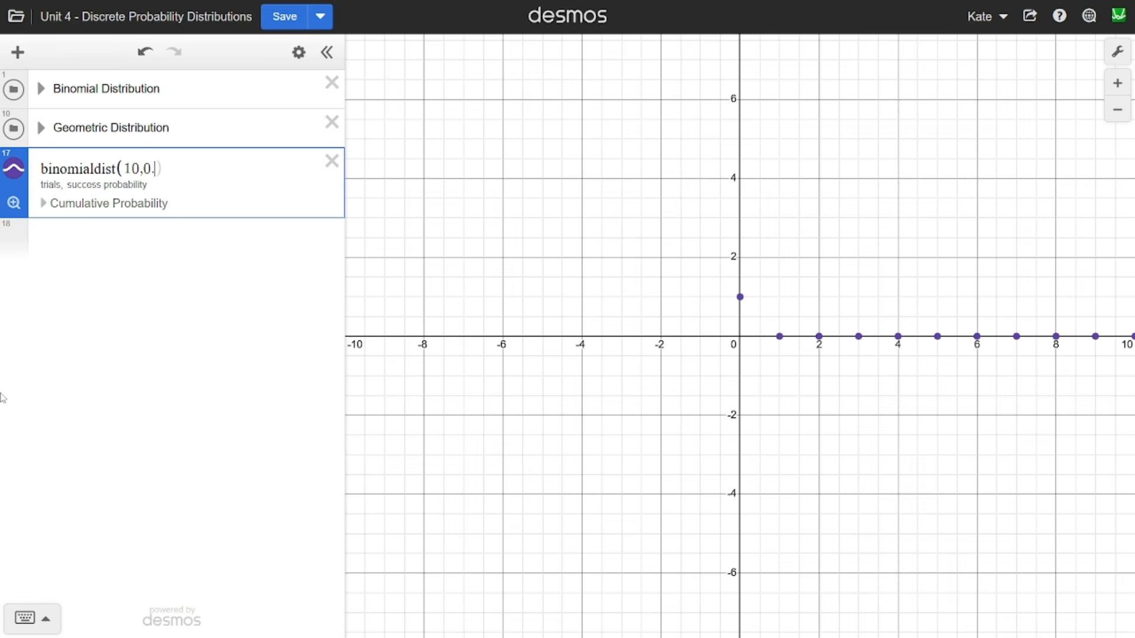
left_click(14, 203)
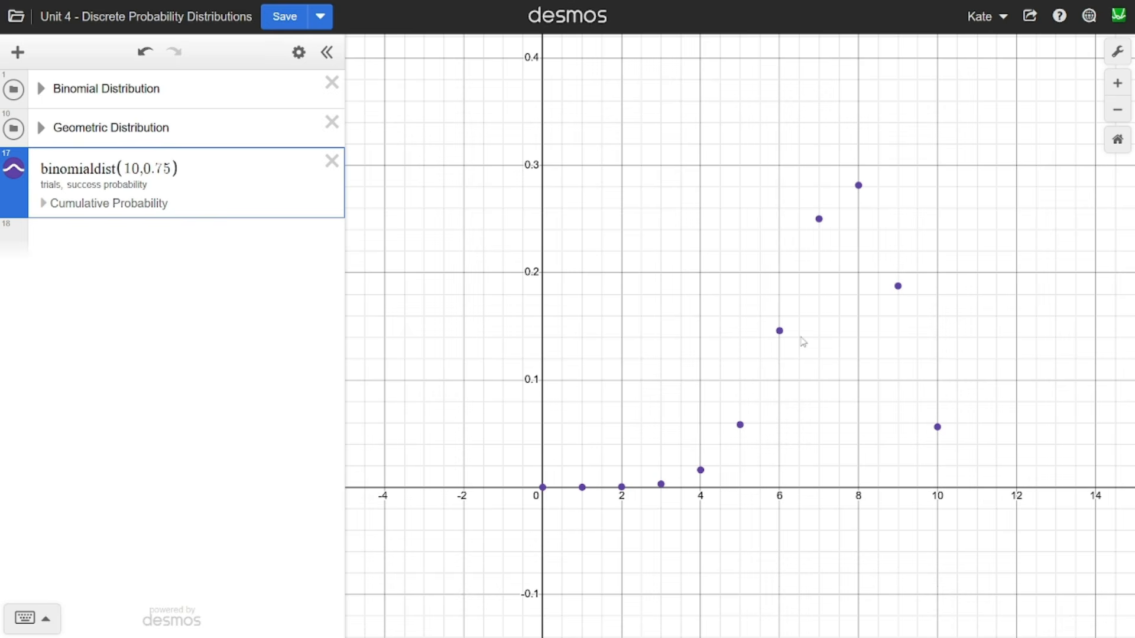
- Inspect the probabilities of the binomial points at x = 6 and x = 7
left_click(779, 330)
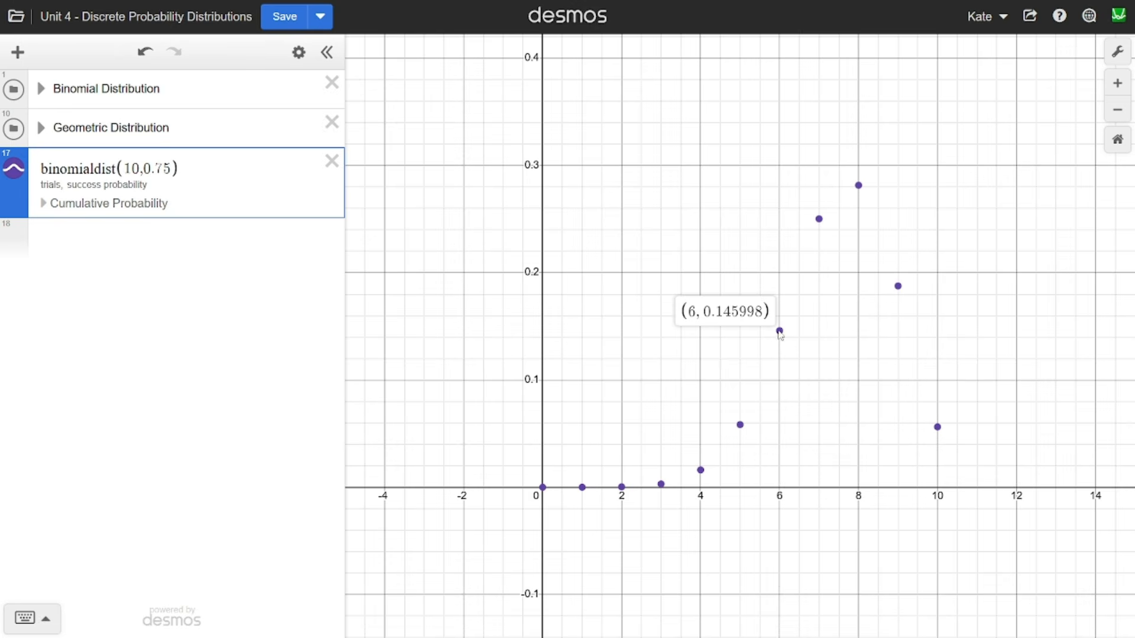
left_click(821, 222)
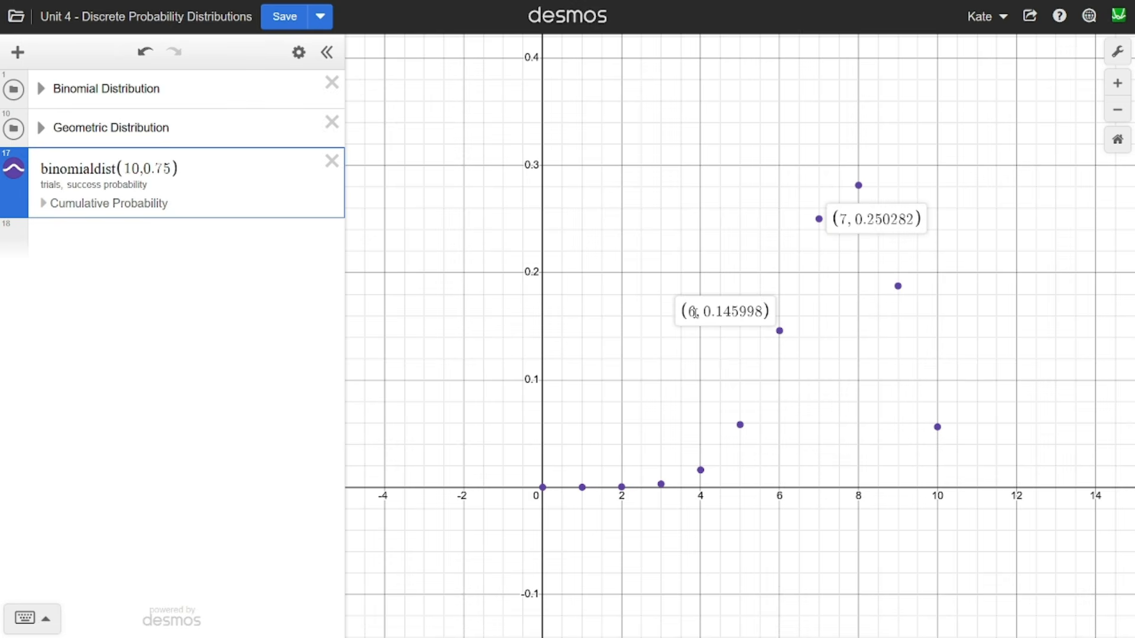
left_click(835, 277)
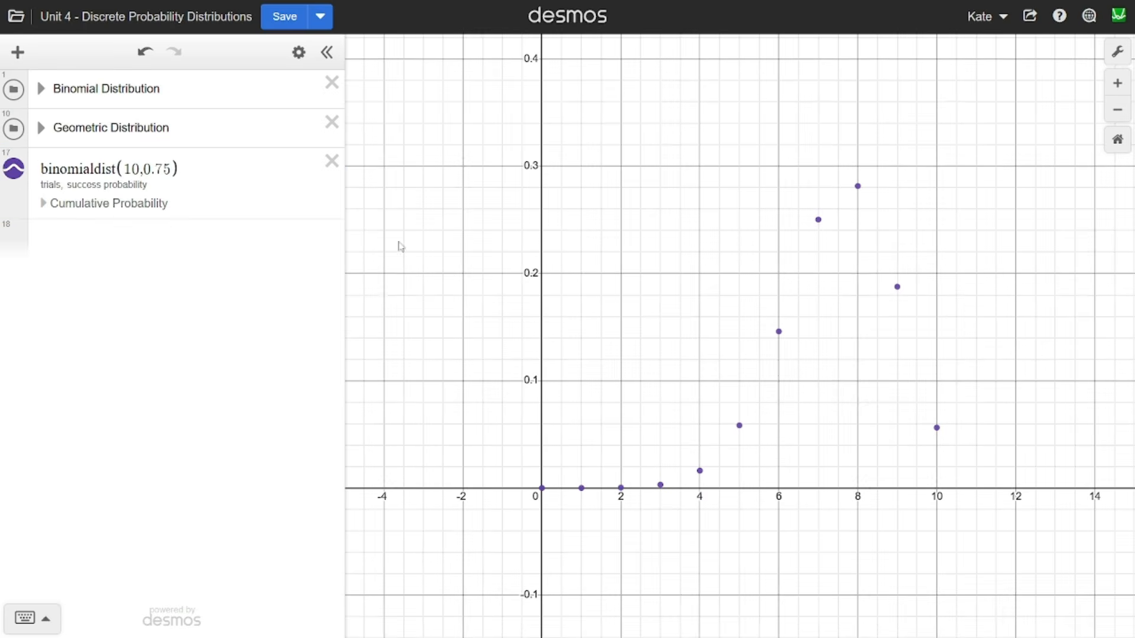
- Show the binomial distribution's cumulative probability, compare the Left and Right regions, and keep the Left region
left_click(114, 212)
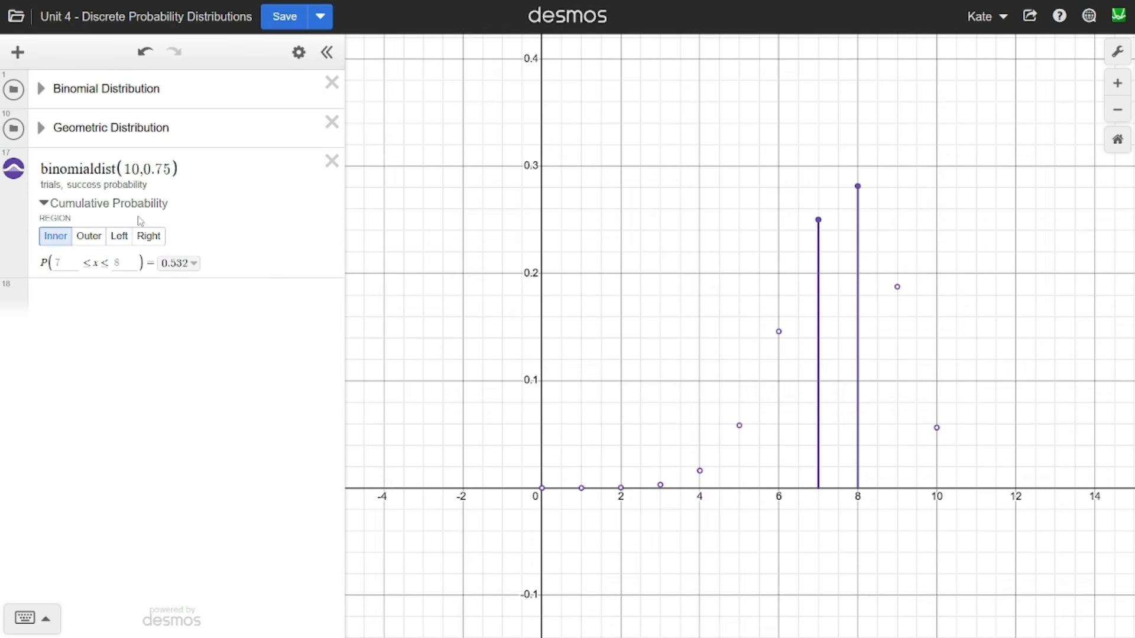
left_click(118, 240)
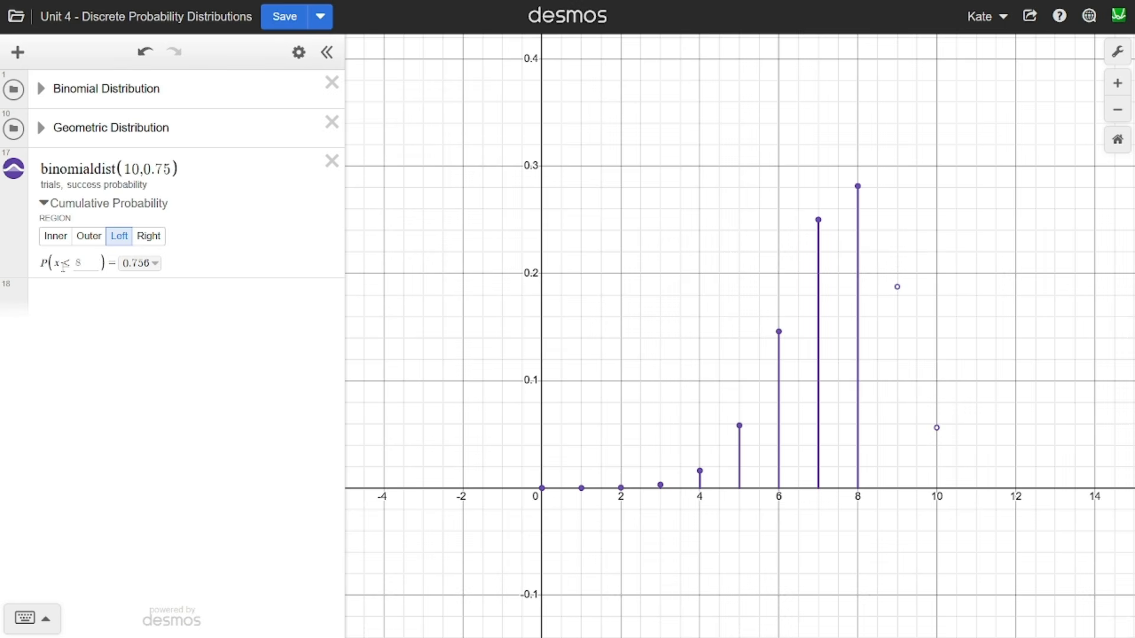
left_click(149, 236)
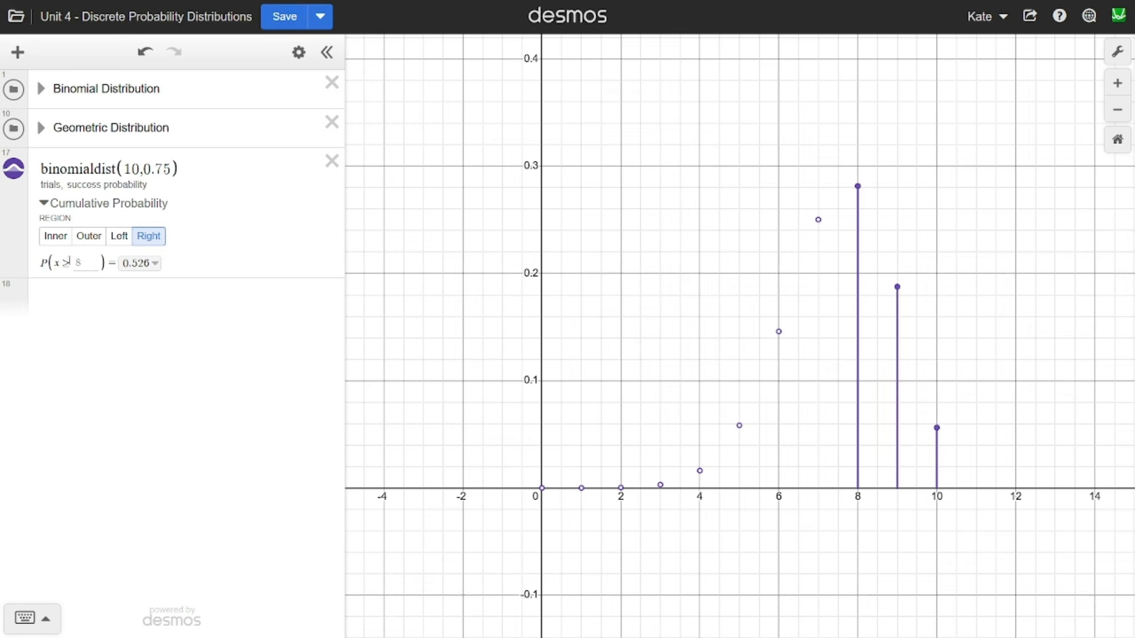
left_click(120, 237)
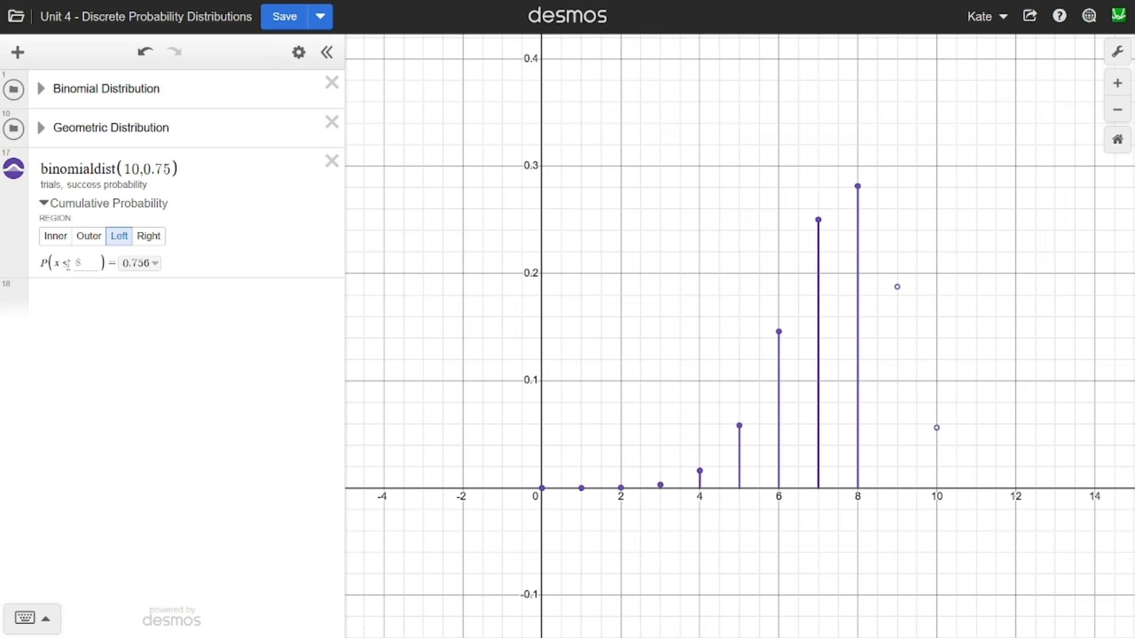
- Inspect the point at x = 8 and set the cumulative region's upper bound to 7
double_click(68, 265)
left_click(858, 190)
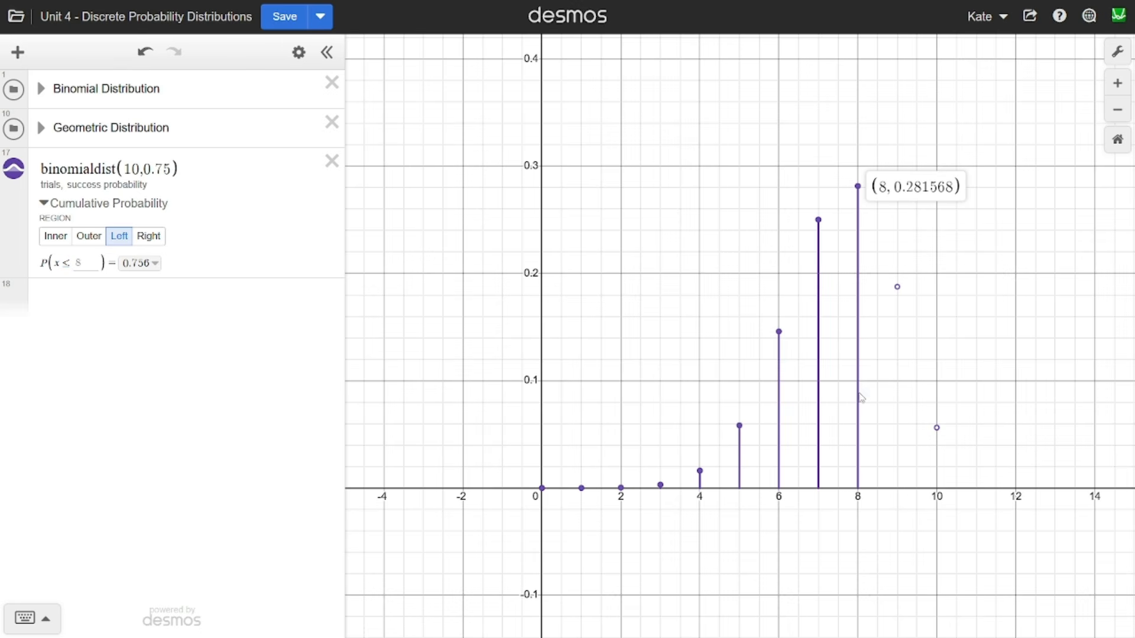
left_click(867, 339)
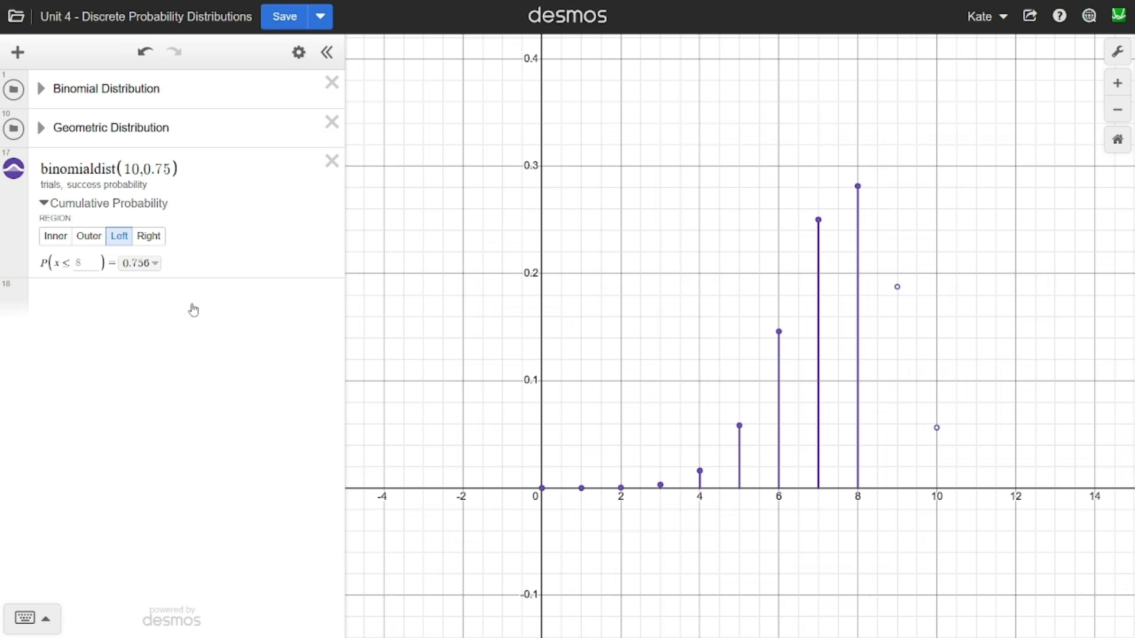
left_click(96, 264)
type("7")
left_click(428, 302)
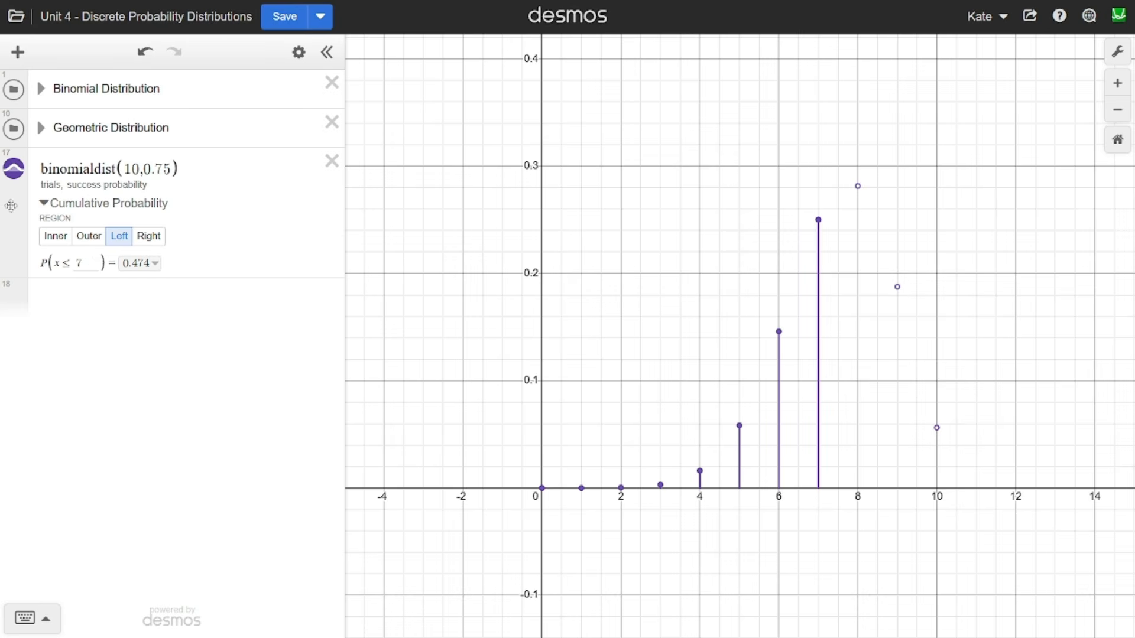
- Hide the binomial plot and graph geodist(0.25) in a new expression
left_click(17, 176)
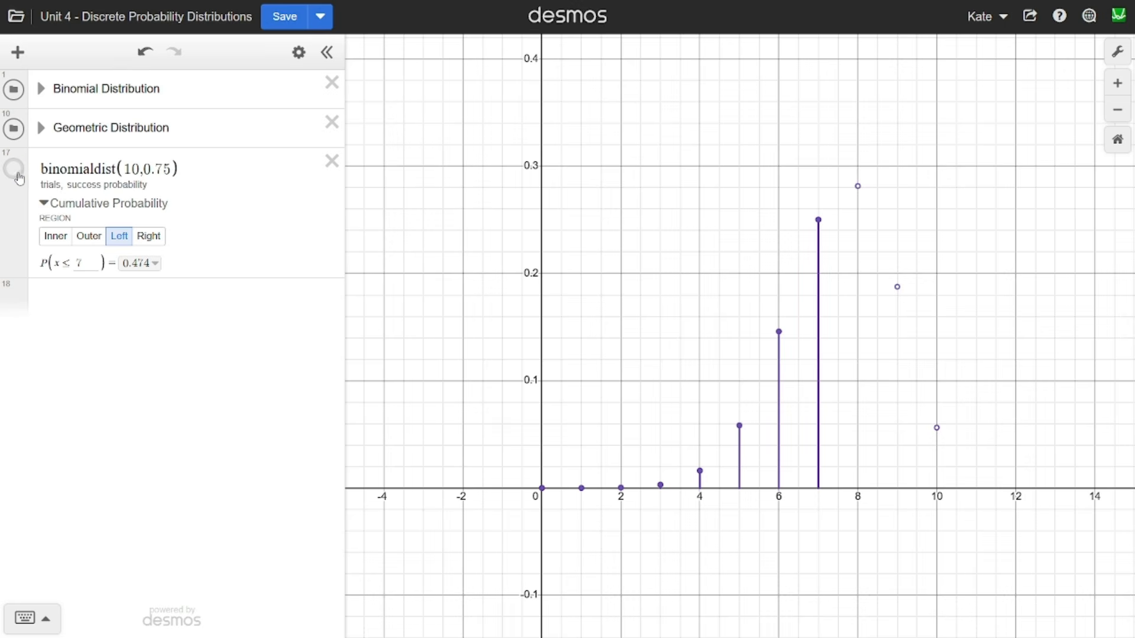
left_click(167, 292)
type("geodi")
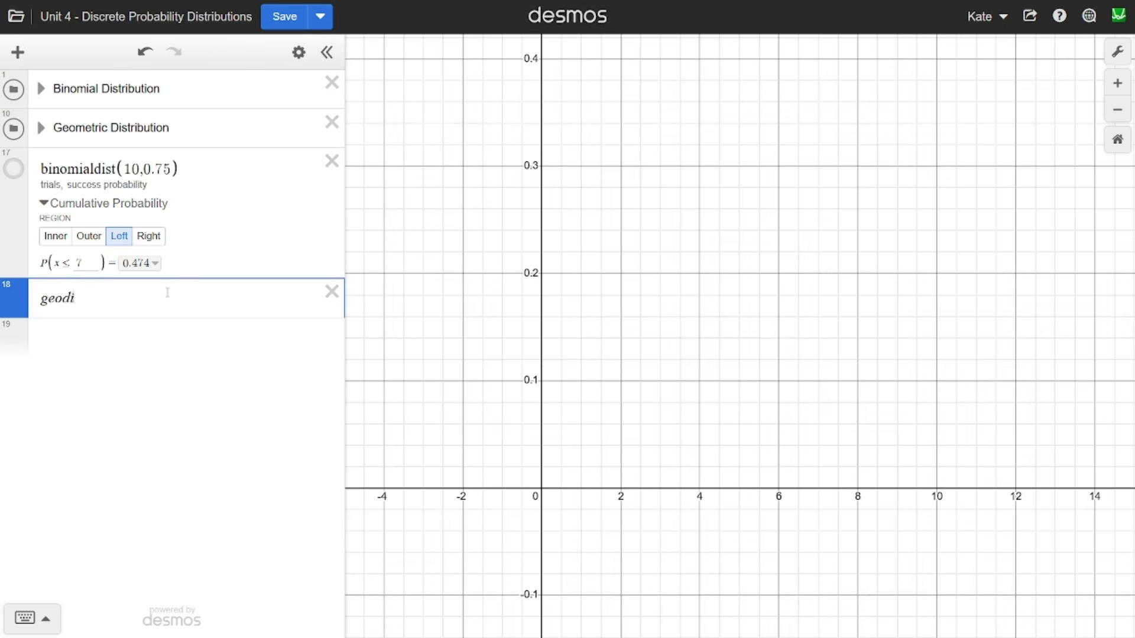
type("st(0.25")
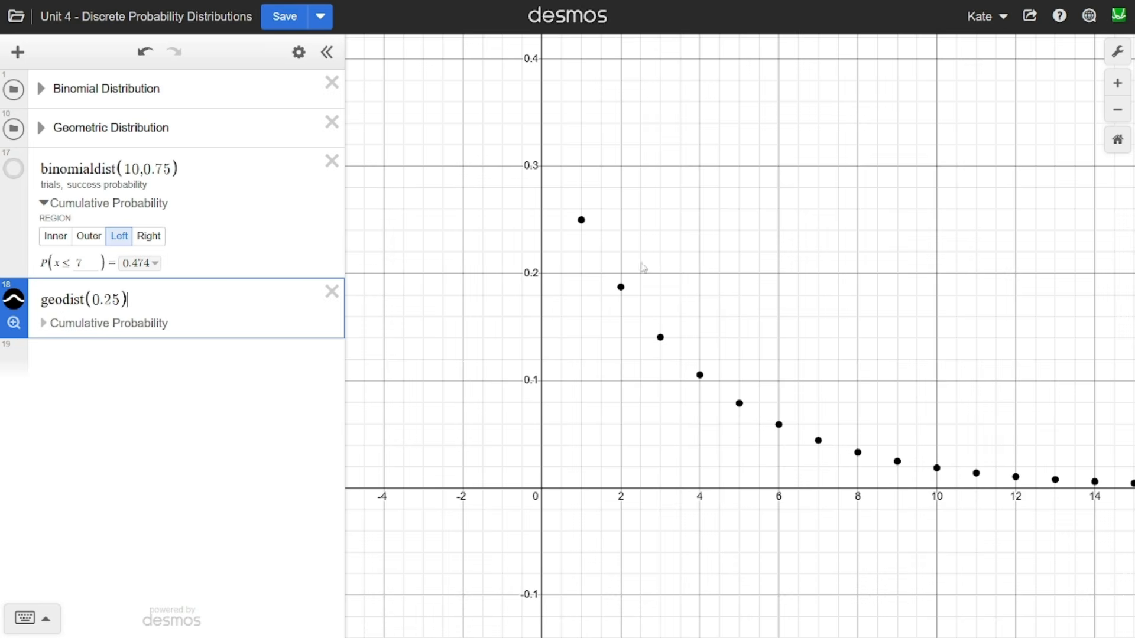
- Inspect the geometric distribution's probabilities at x = 1, 2, 4 and 6
left_click(758, 204)
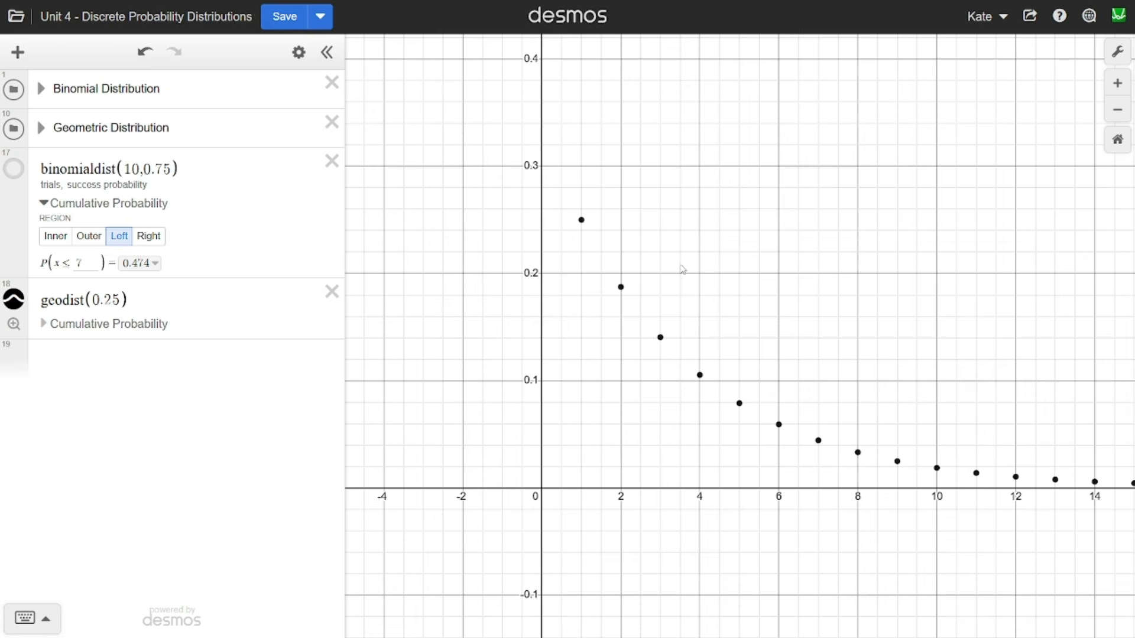
left_click_drag(983, 309, 858, 298)
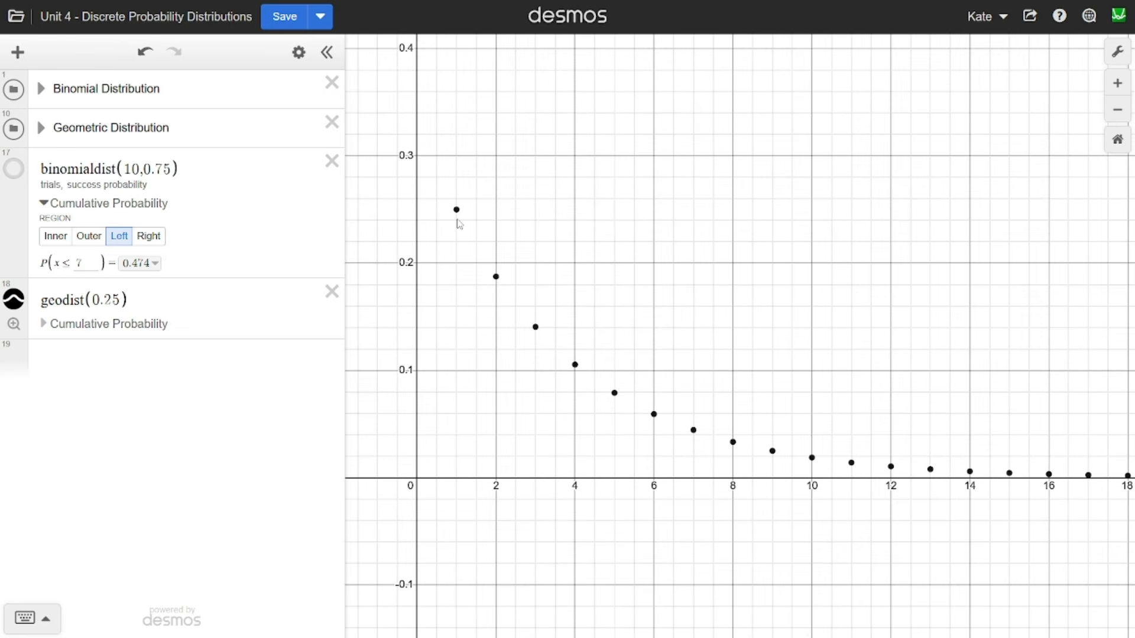
left_click_drag(1038, 332, 951, 331)
left_click_drag(585, 329, 754, 323)
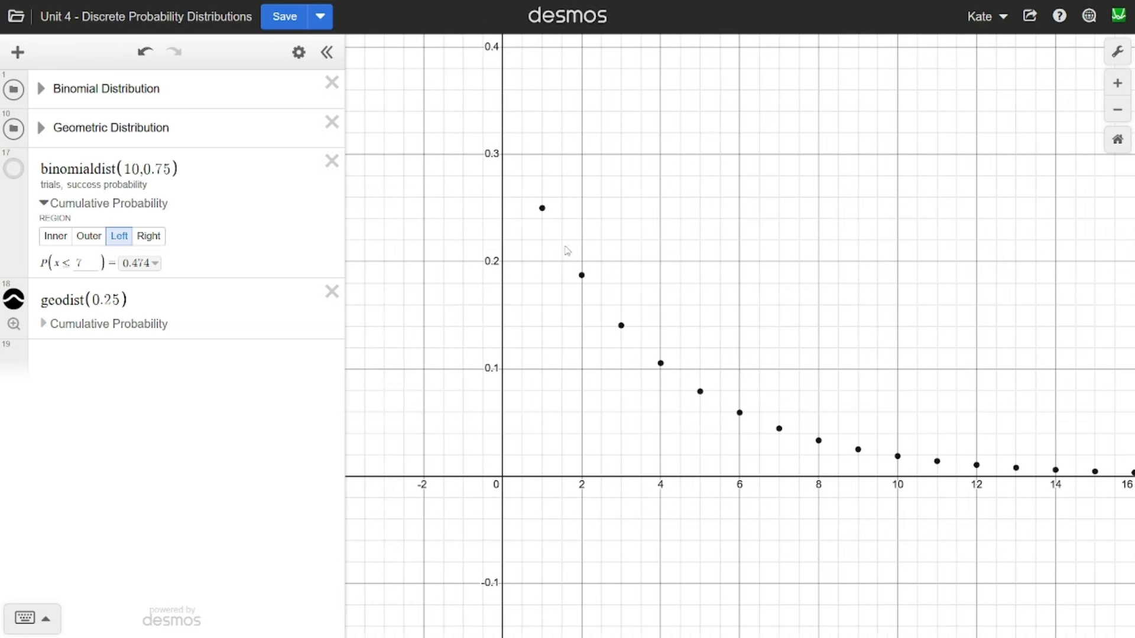
left_click(542, 212)
left_click(581, 276)
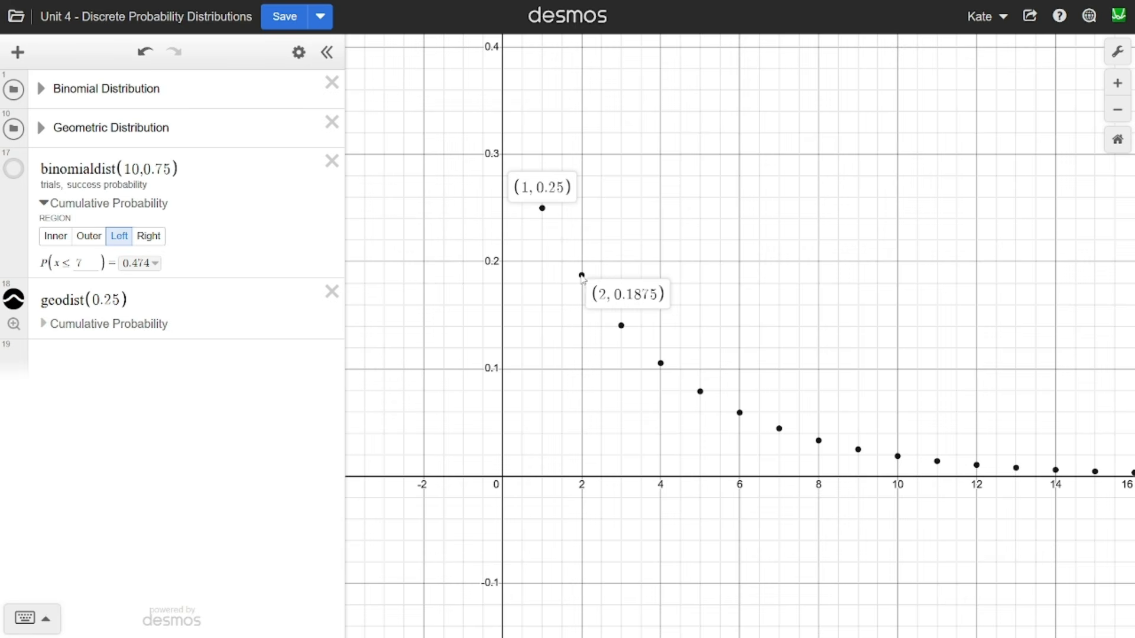
left_click(660, 363)
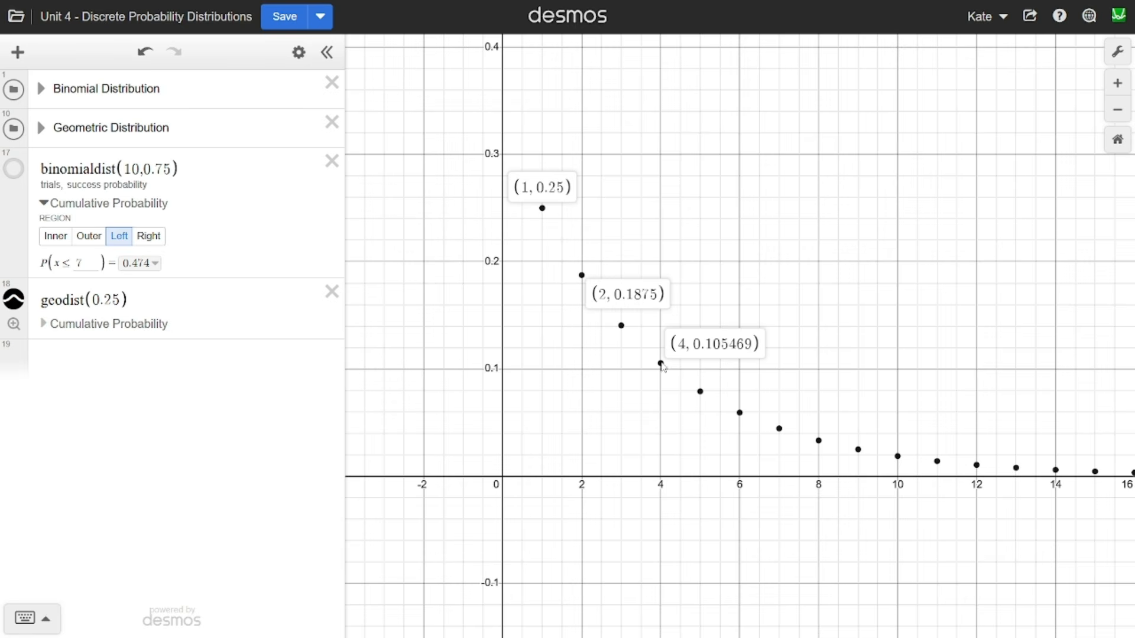
left_click(743, 413)
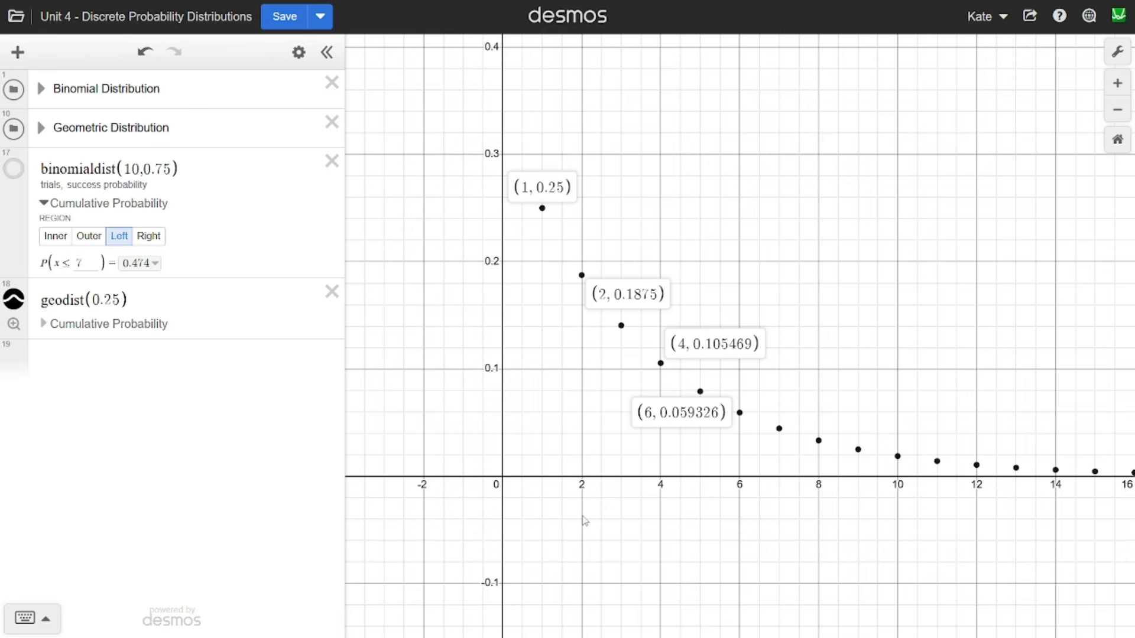
- Examine the far tail of the geometric distribution, checking the points at x = 40 and x = 54
left_click_drag(898, 319, 377, 331)
left_click_drag(922, 326, 253, 279)
left_click(891, 442)
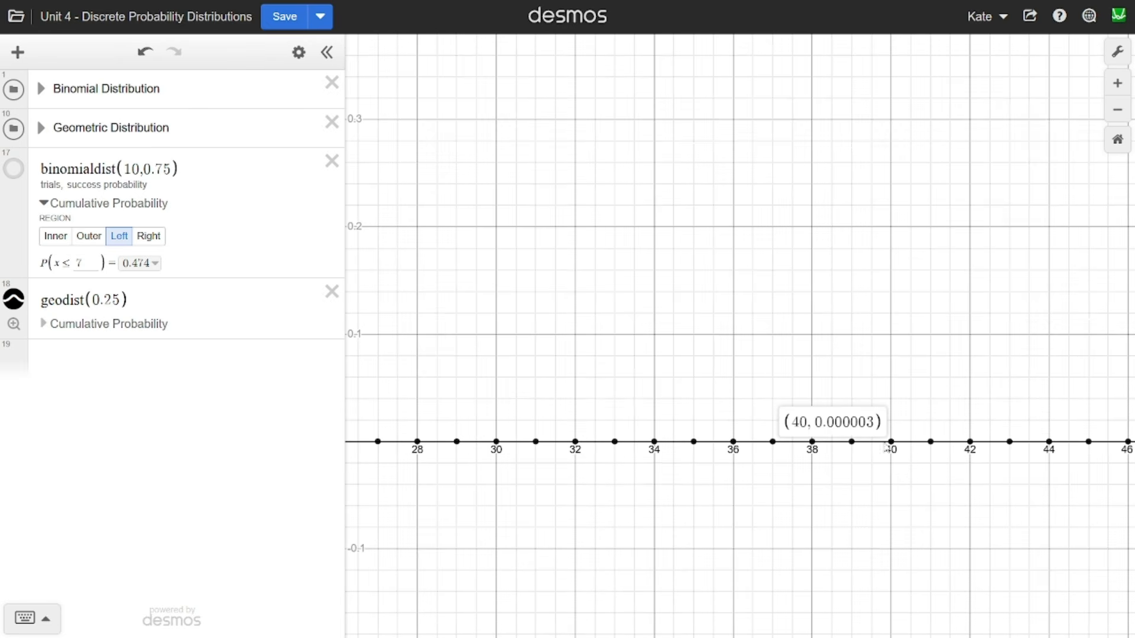
left_click_drag(993, 426, 558, 411)
left_click(771, 438)
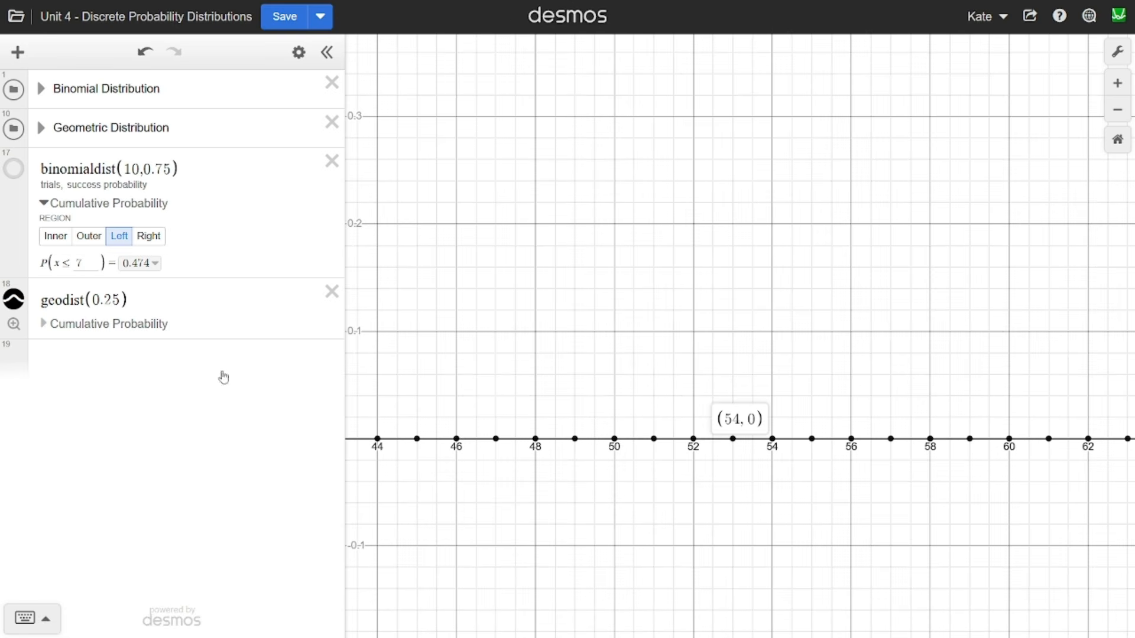
- Refit the graph to the geometric distribution and show its cumulative probability for the Right region
left_click_drag(346, 327, 1108, 337)
left_click(14, 324)
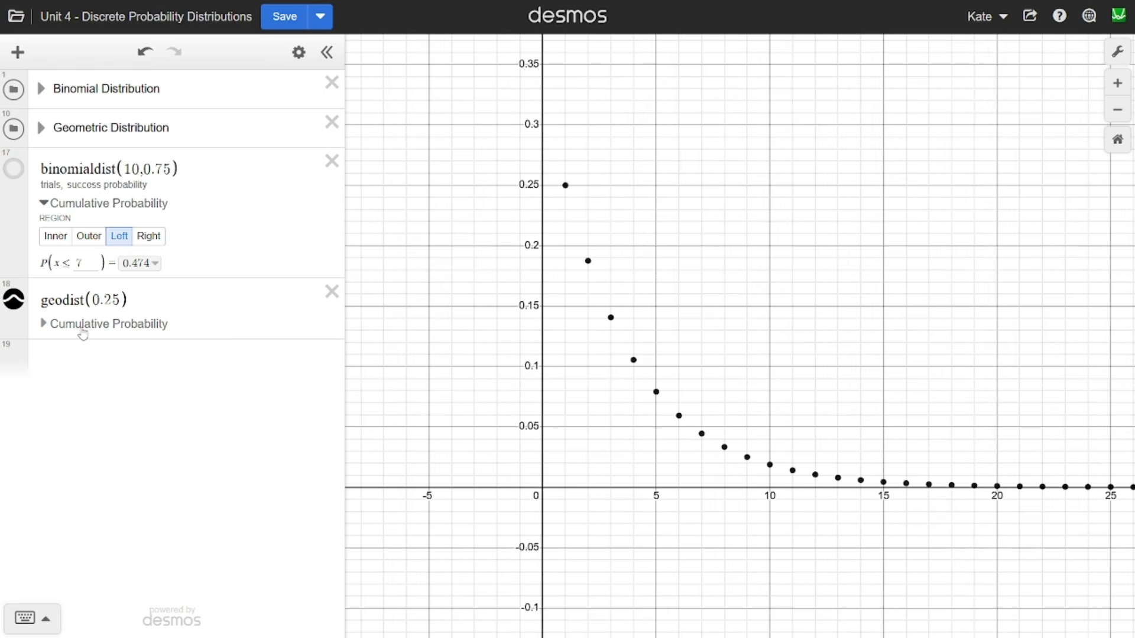
left_click(83, 325)
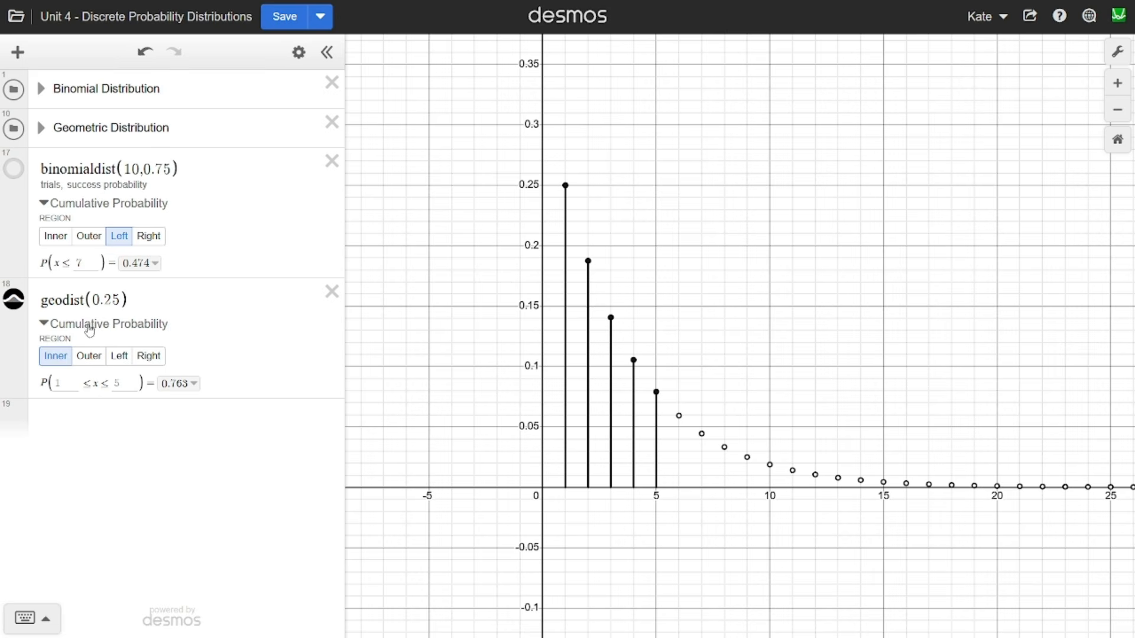
left_click(142, 357)
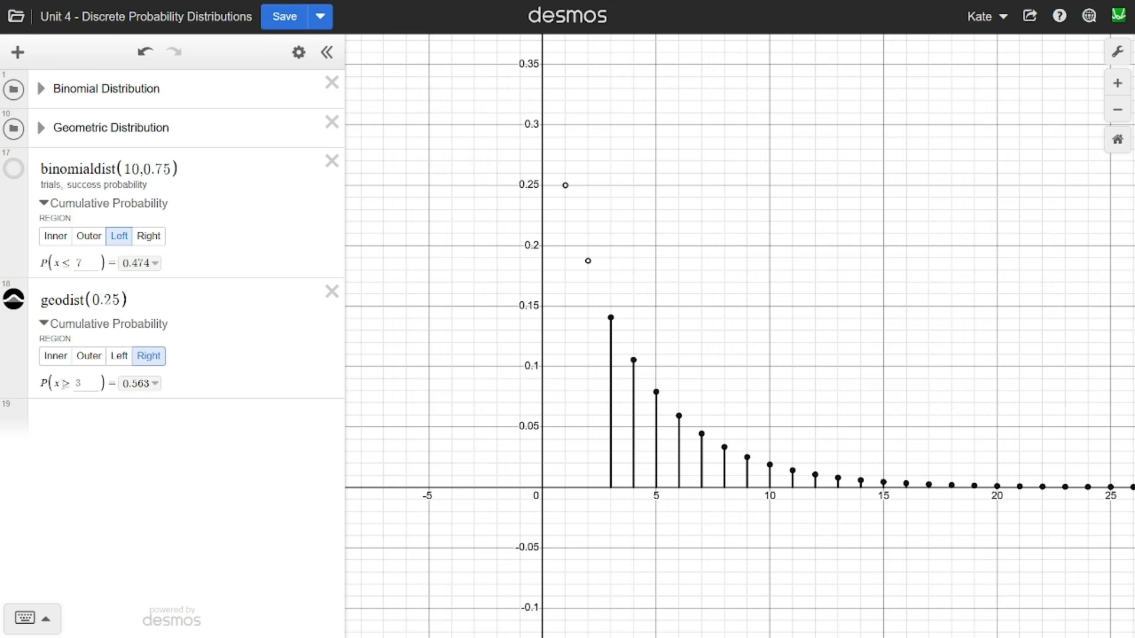
left_click_drag(65, 384, 71, 383)
- Hide the geometric plot and create a binomial distribution with 15 trials and success probability 0.1 using the Probability Distribution creator
left_click(13, 299)
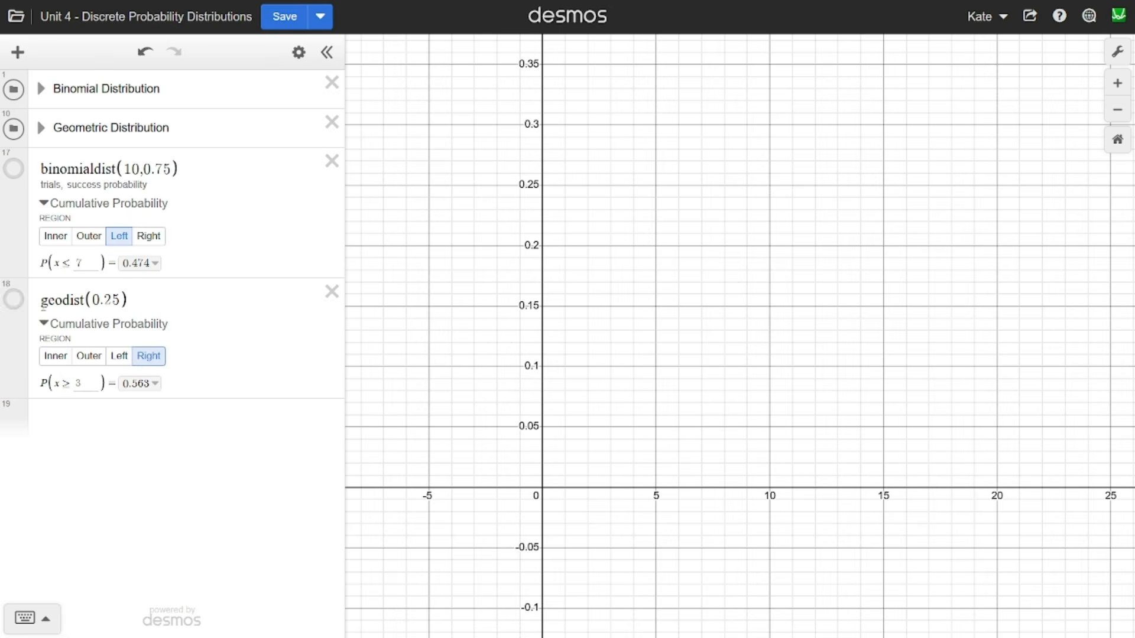
left_click(82, 300)
left_click(101, 413)
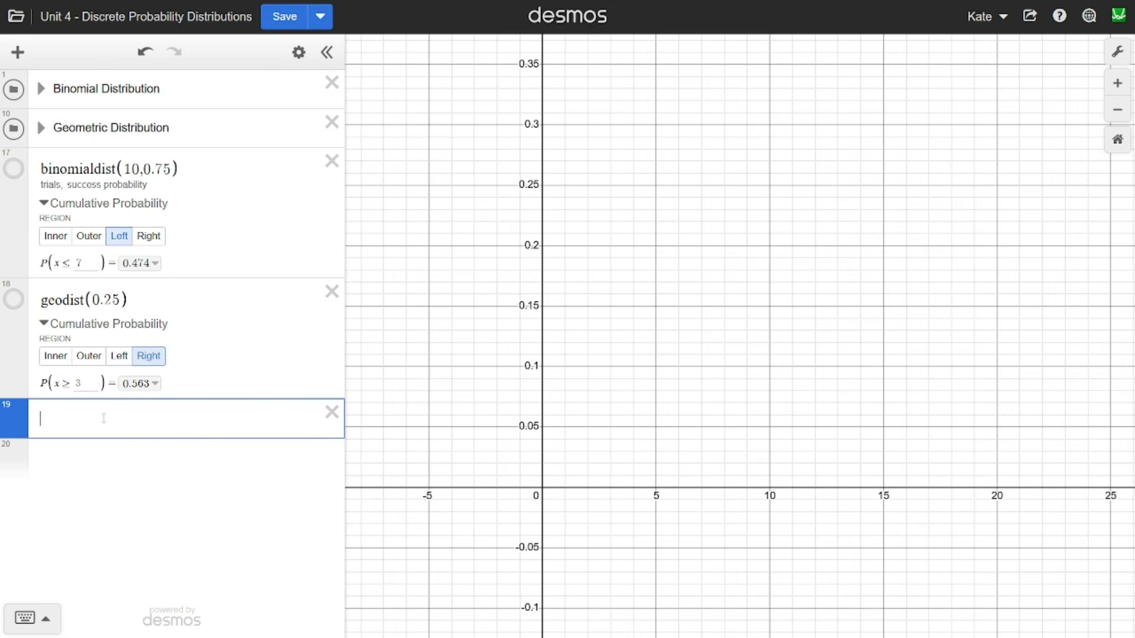
left_click(17, 51)
left_click(61, 191)
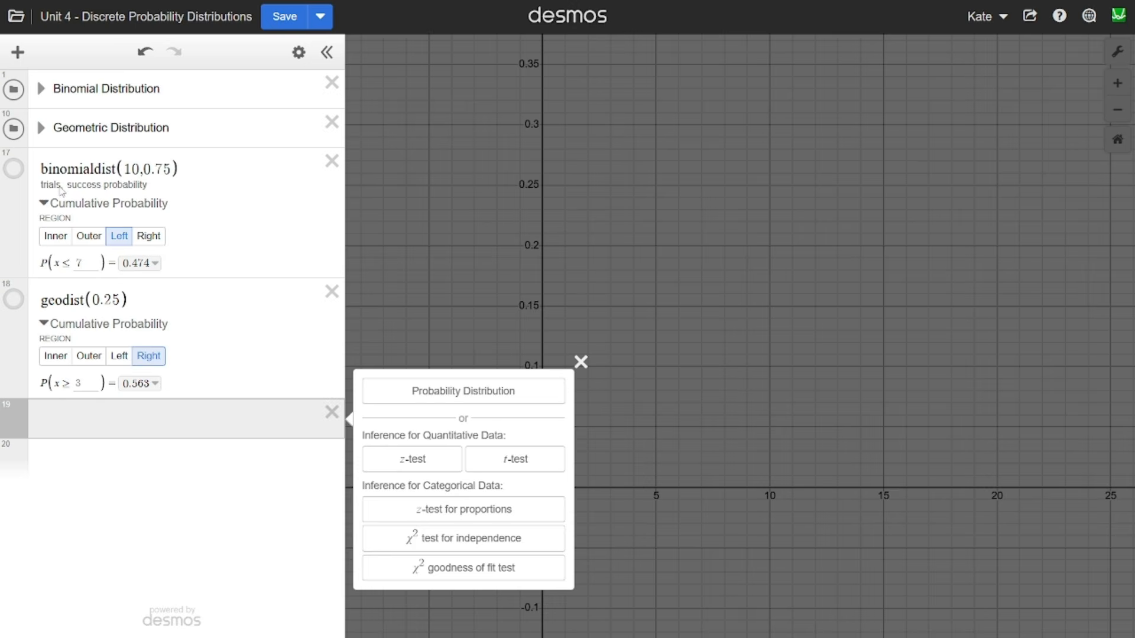
left_click(426, 401)
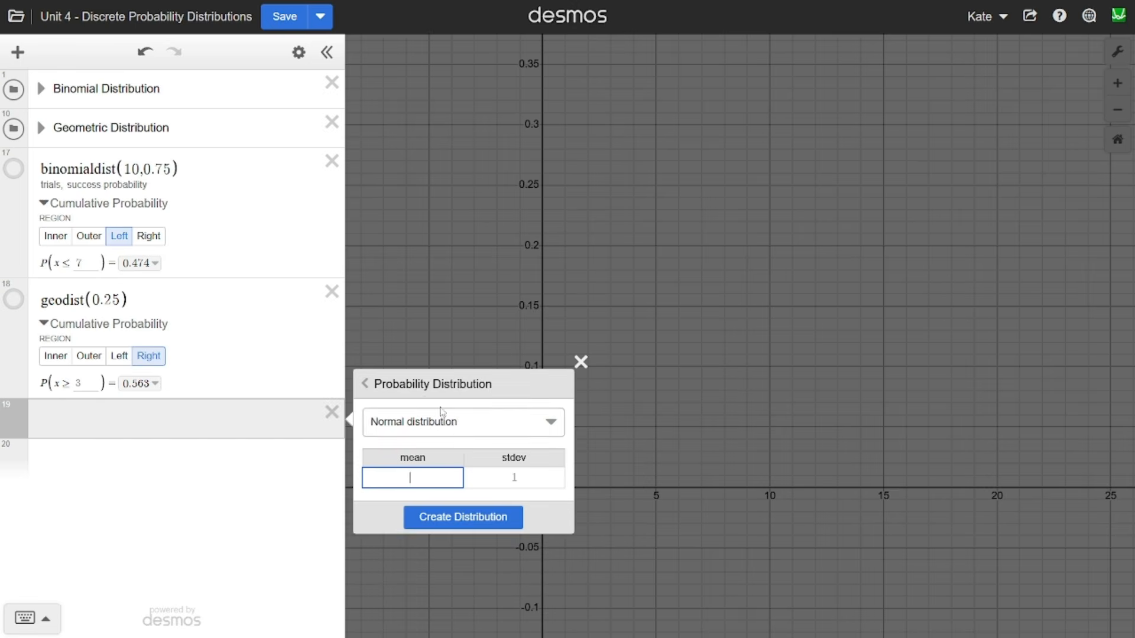
left_click(458, 422)
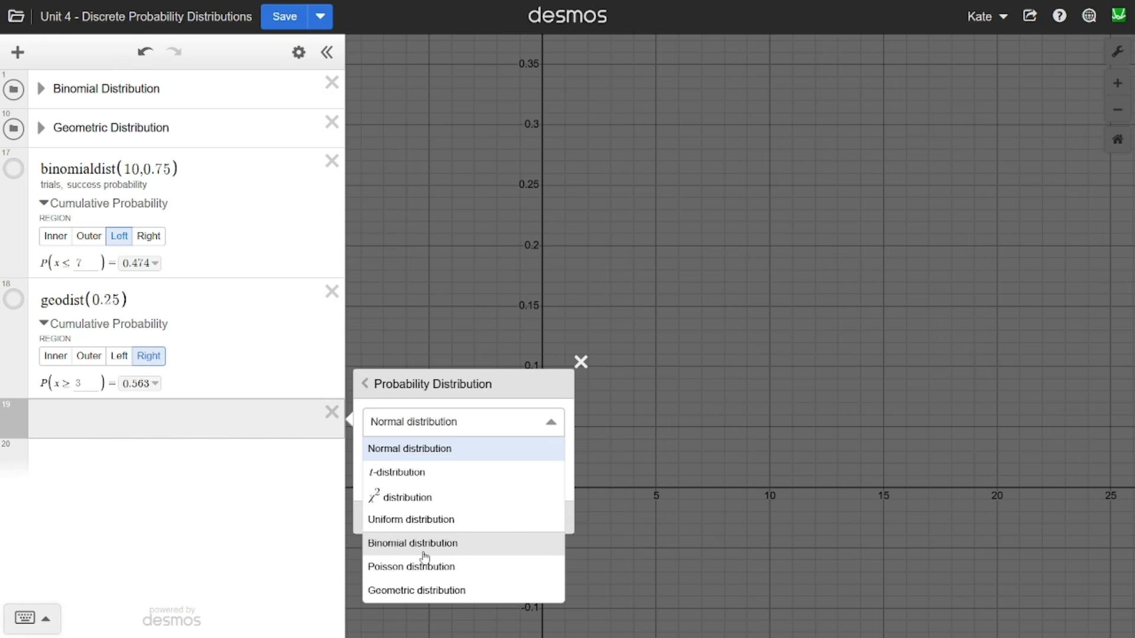
left_click(413, 543)
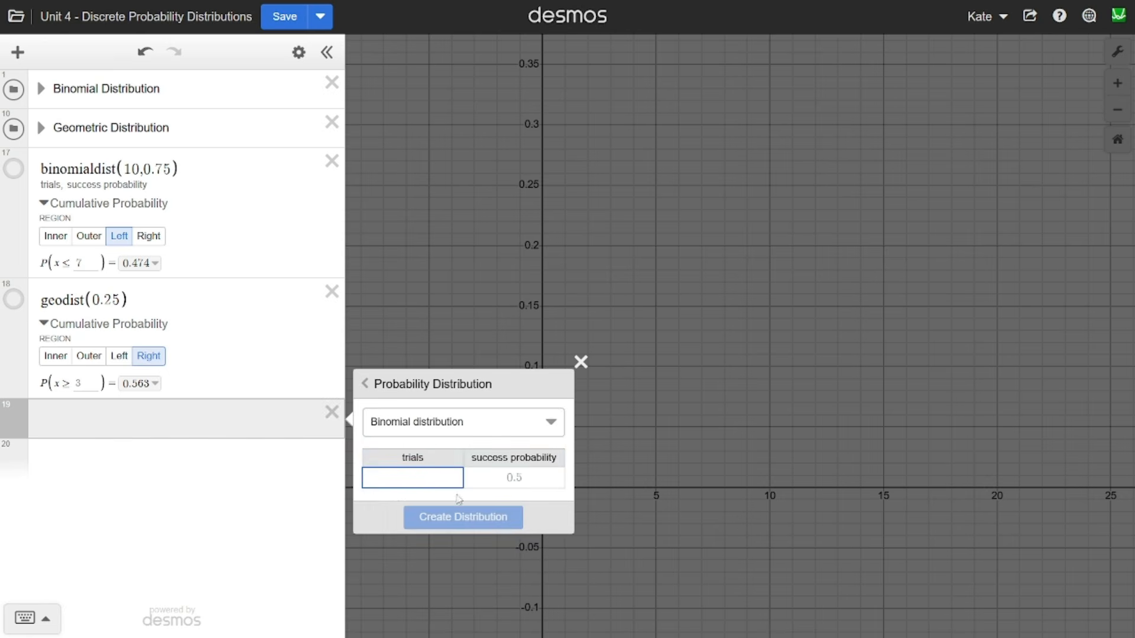
type("15")
key("Tab")
type("0.1")
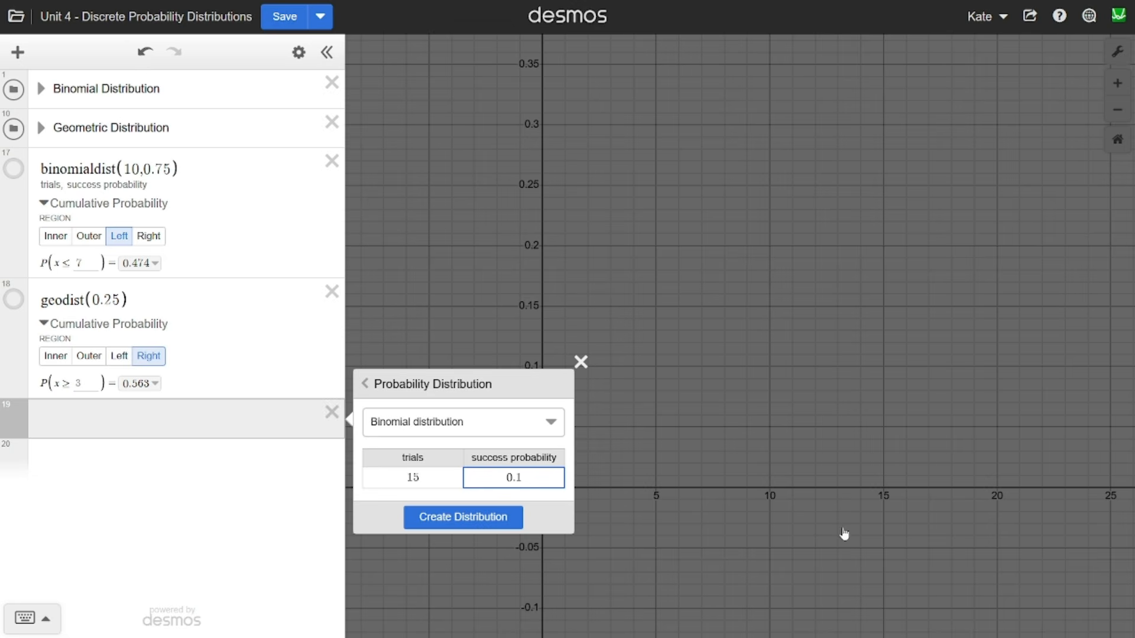
left_click(463, 518)
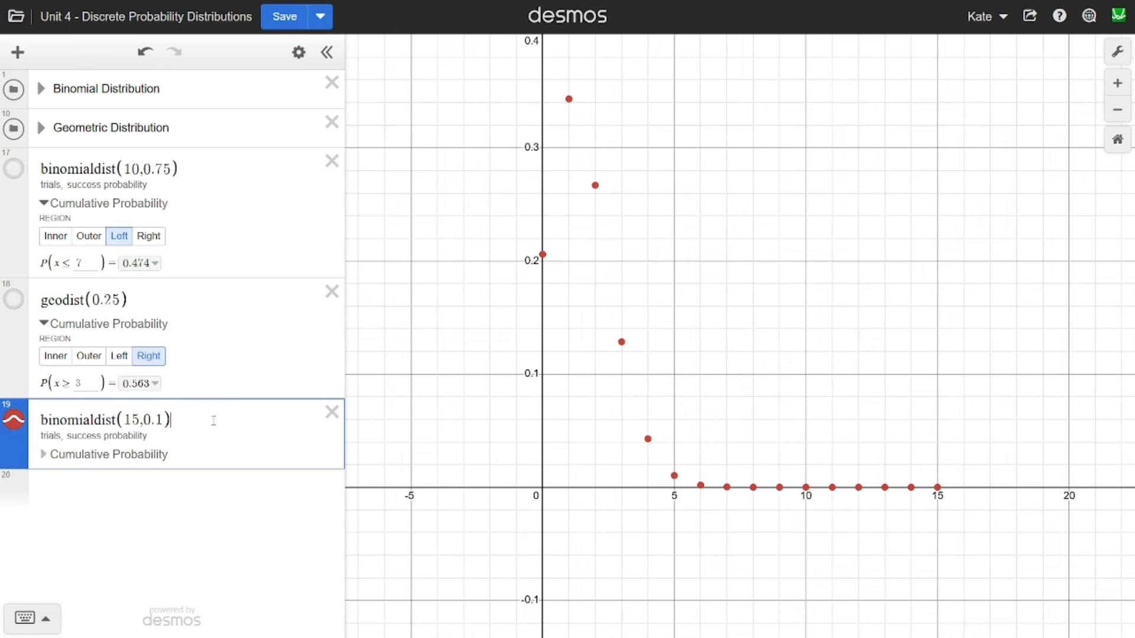
- Add a new geodist(0.25) expression, choosing the geometric distribution from the keypad's list of probability functions
left_click(194, 476)
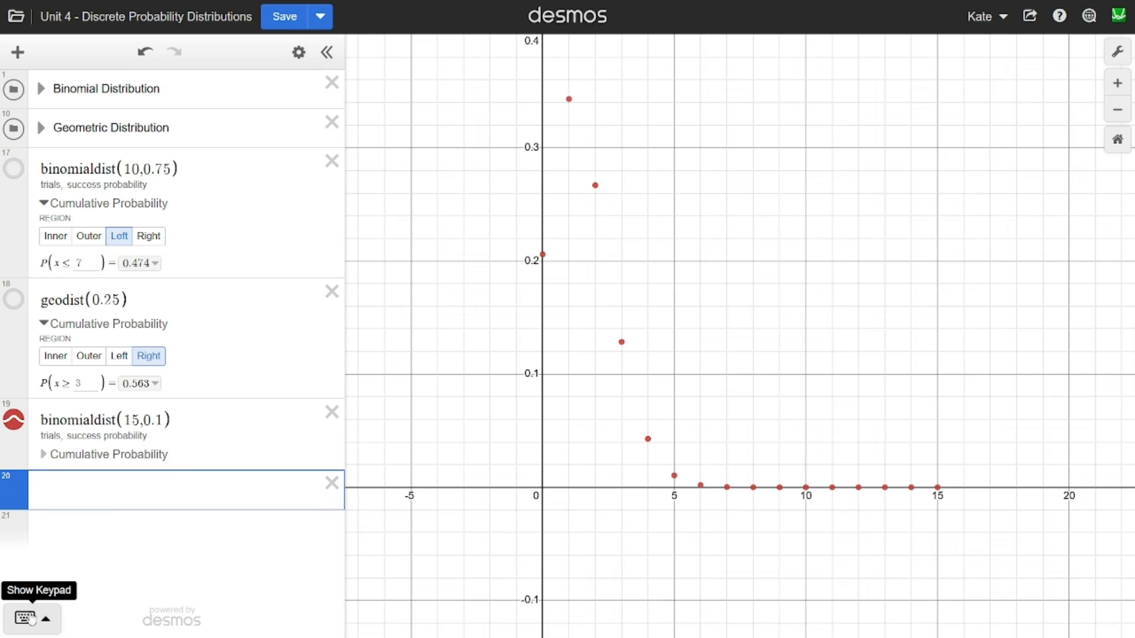
left_click(31, 617)
left_click(814, 542)
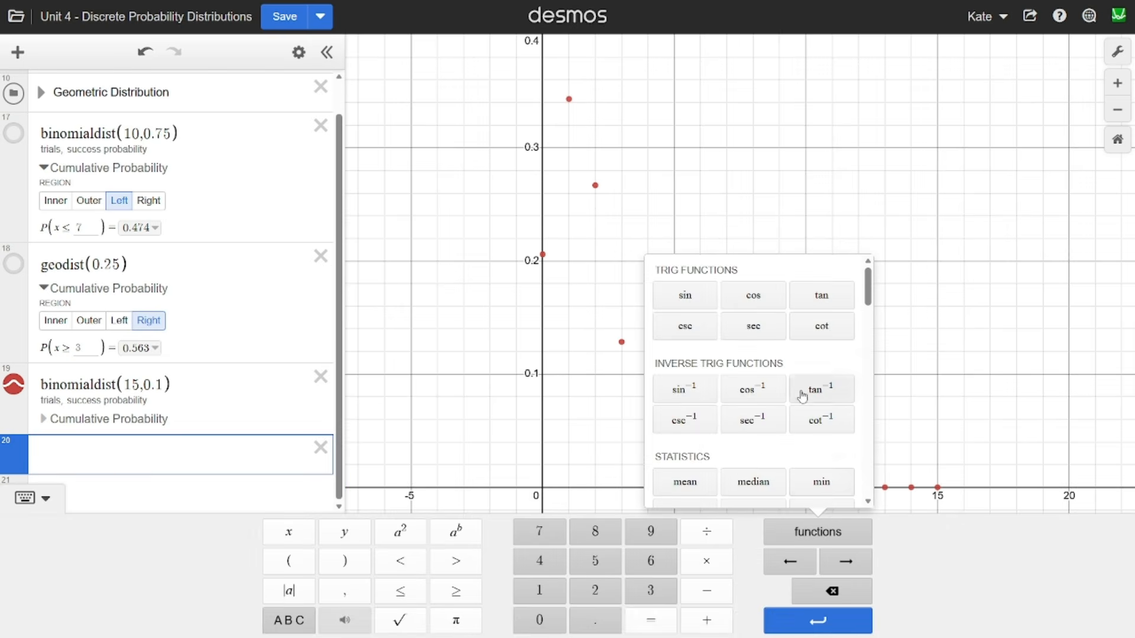
scroll(800, 396, "down", 5)
scroll(794, 399, "down", 4)
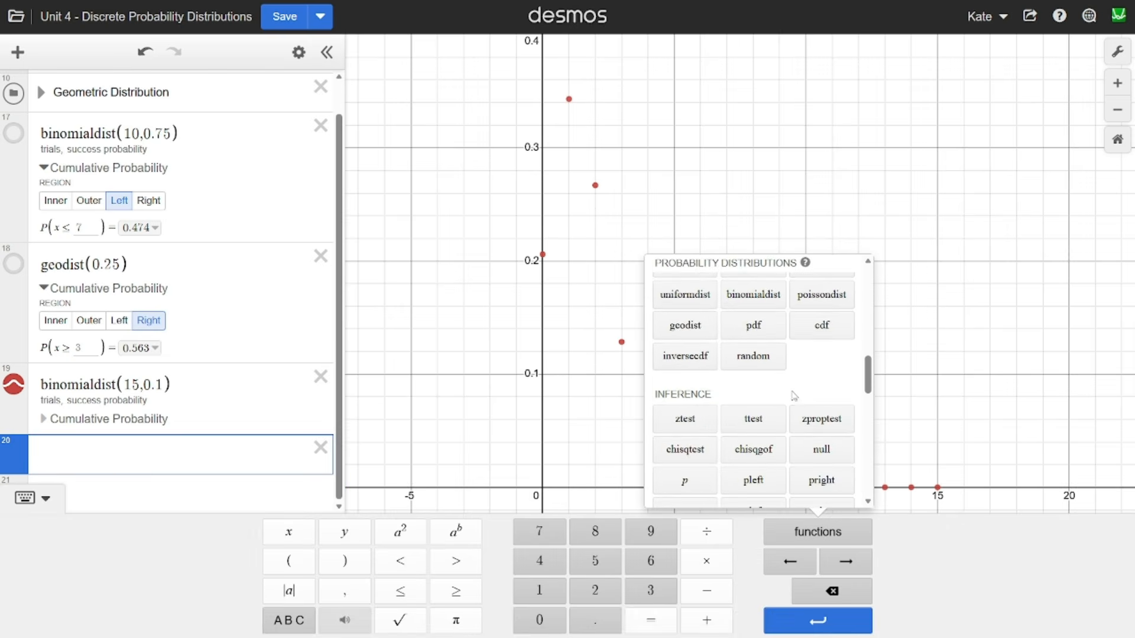
scroll(794, 396, "up", 1)
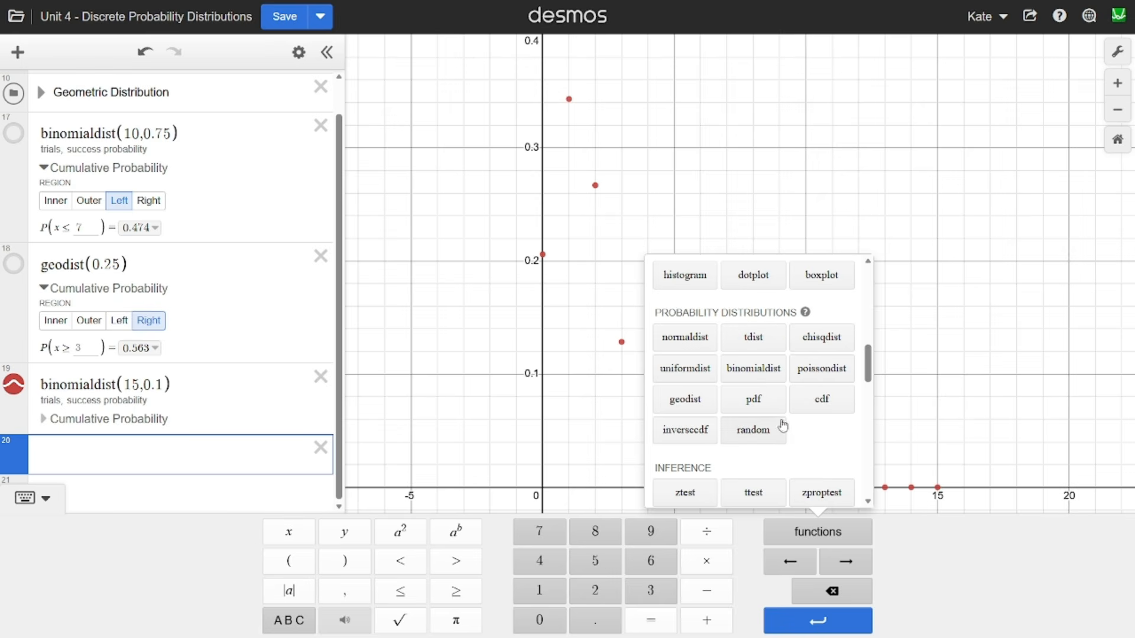
left_click(705, 407)
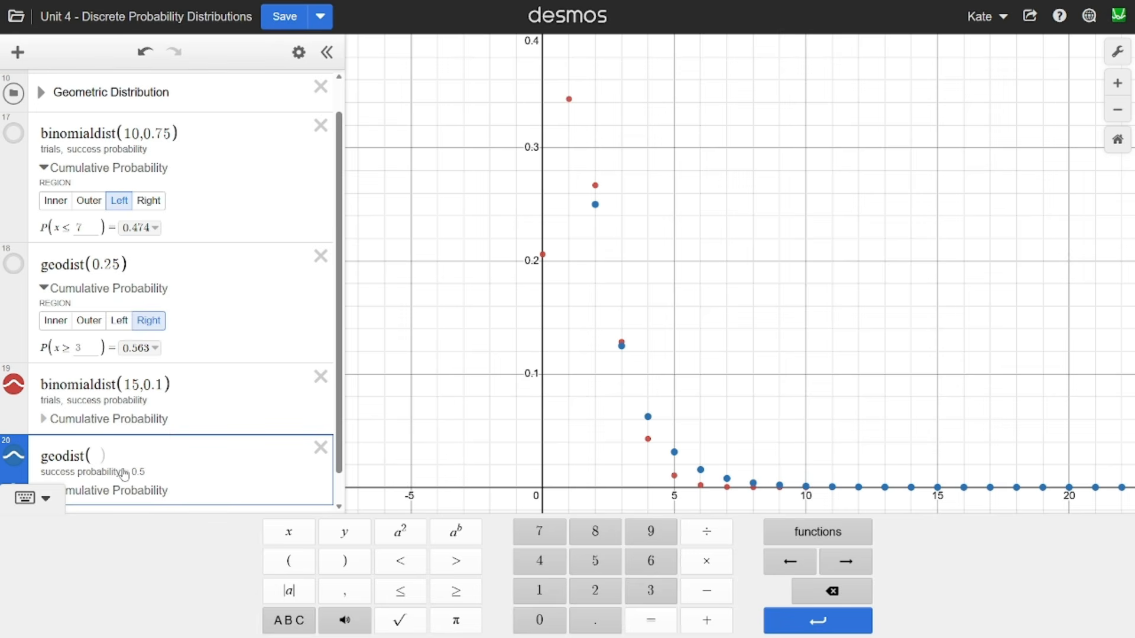
type("0.25")
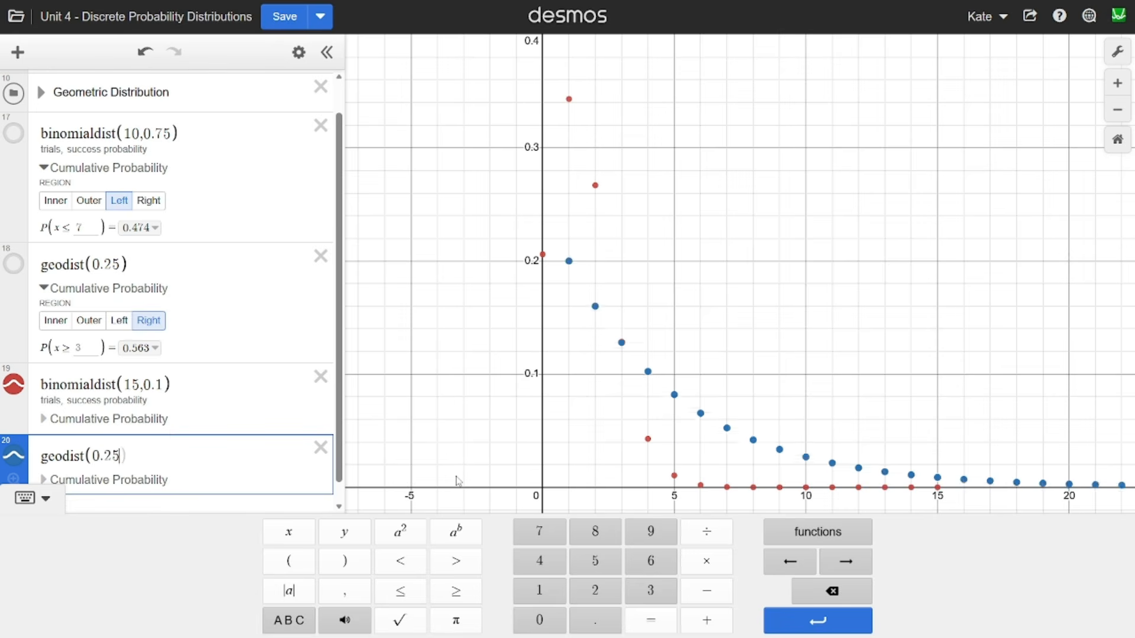
left_click(512, 392)
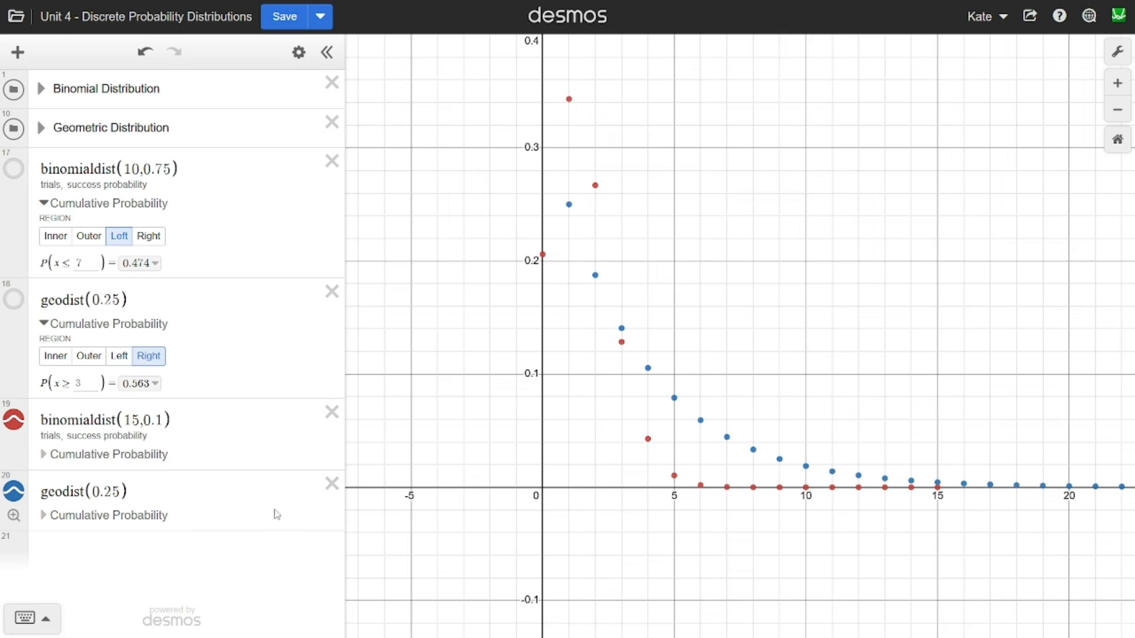
- Delete all four binomialdist and geodist expressions below the two distribution folders
left_click(331, 482)
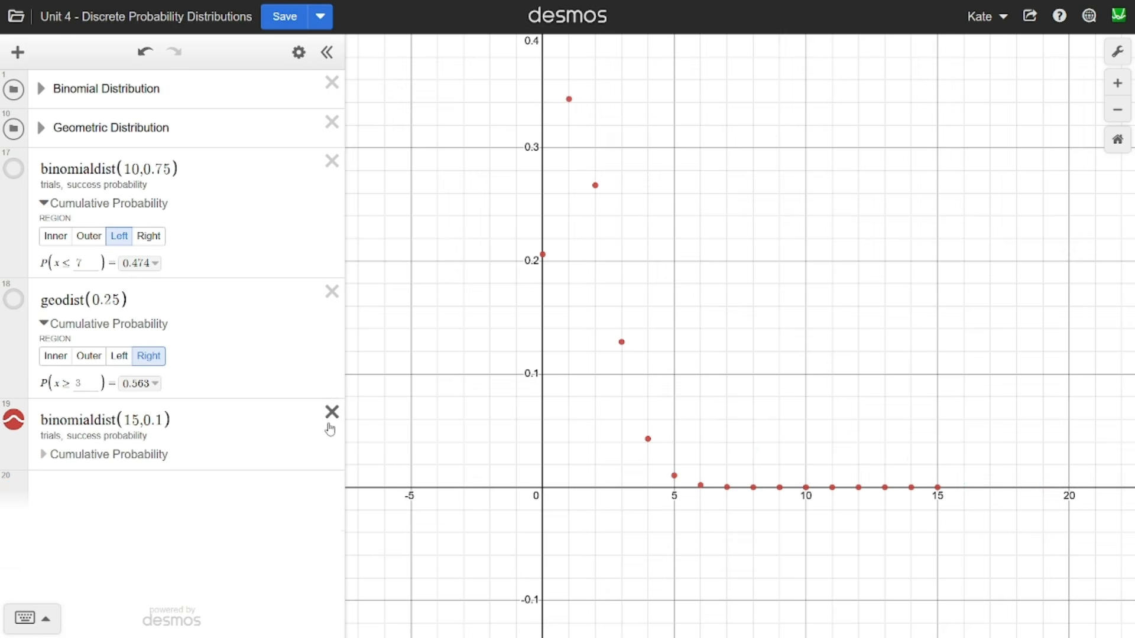
left_click(332, 413)
left_click(331, 290)
left_click(330, 161)
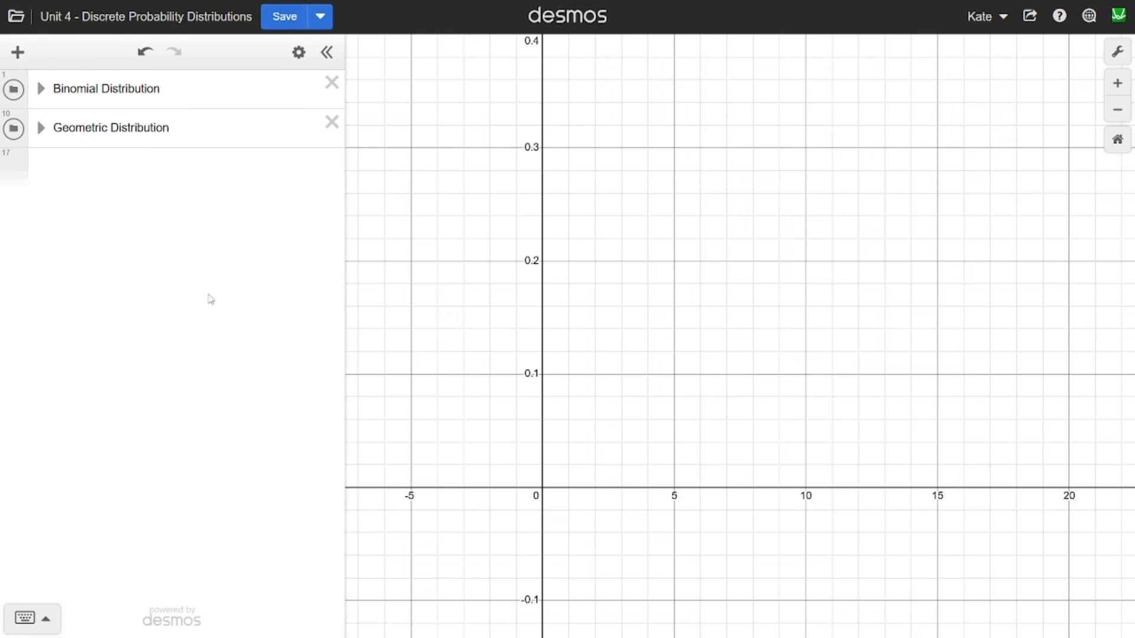
- Expand the Binomial Distribution folder and examine the X ~ Bin(n,p) notation and the terms of the P(X = x) formula
left_click(41, 88)
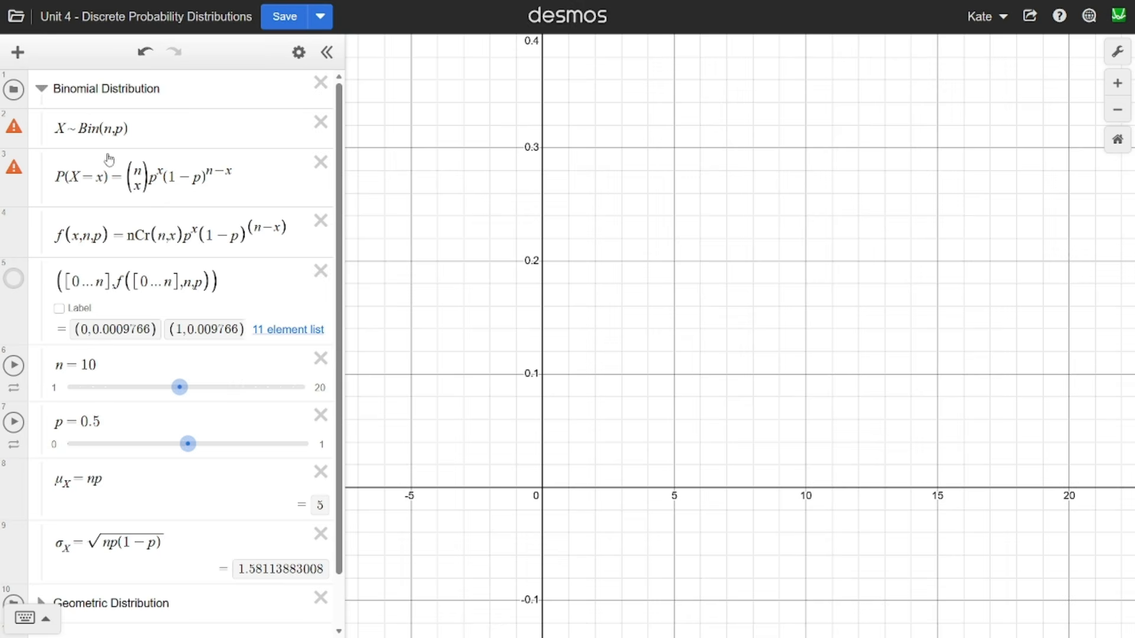
left_click_drag(59, 129, 123, 128)
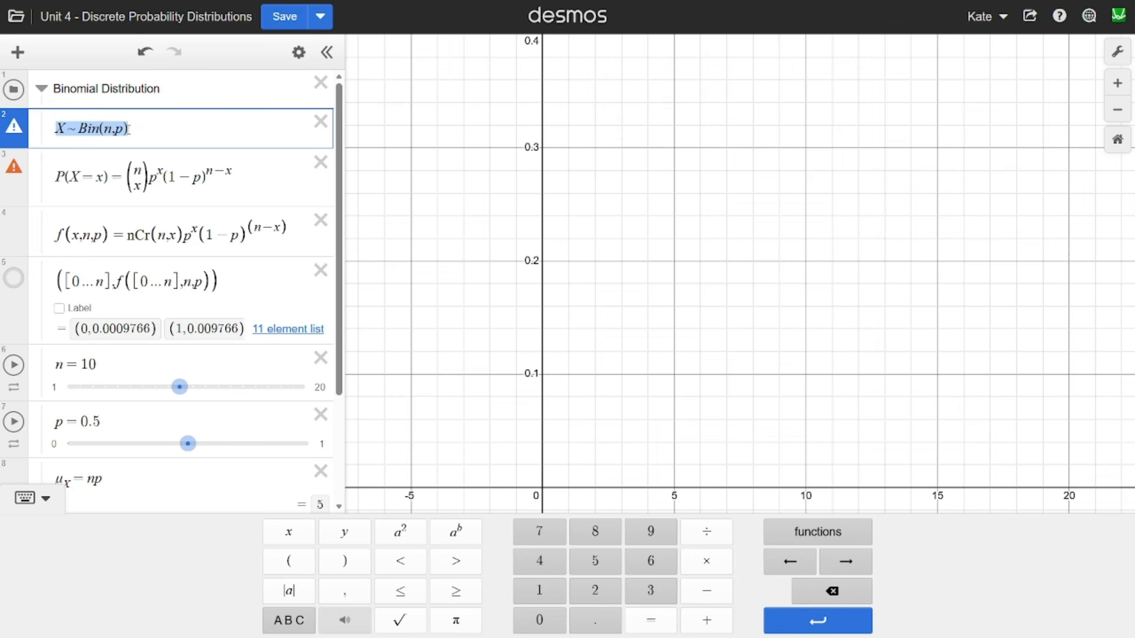
left_click(129, 129)
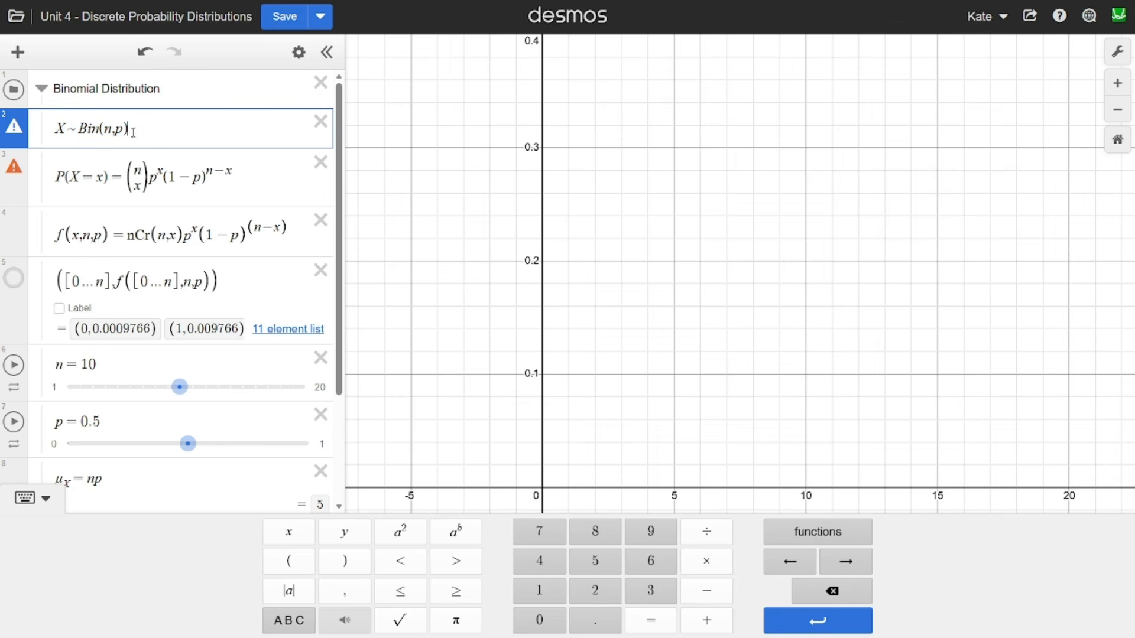
left_click(57, 177)
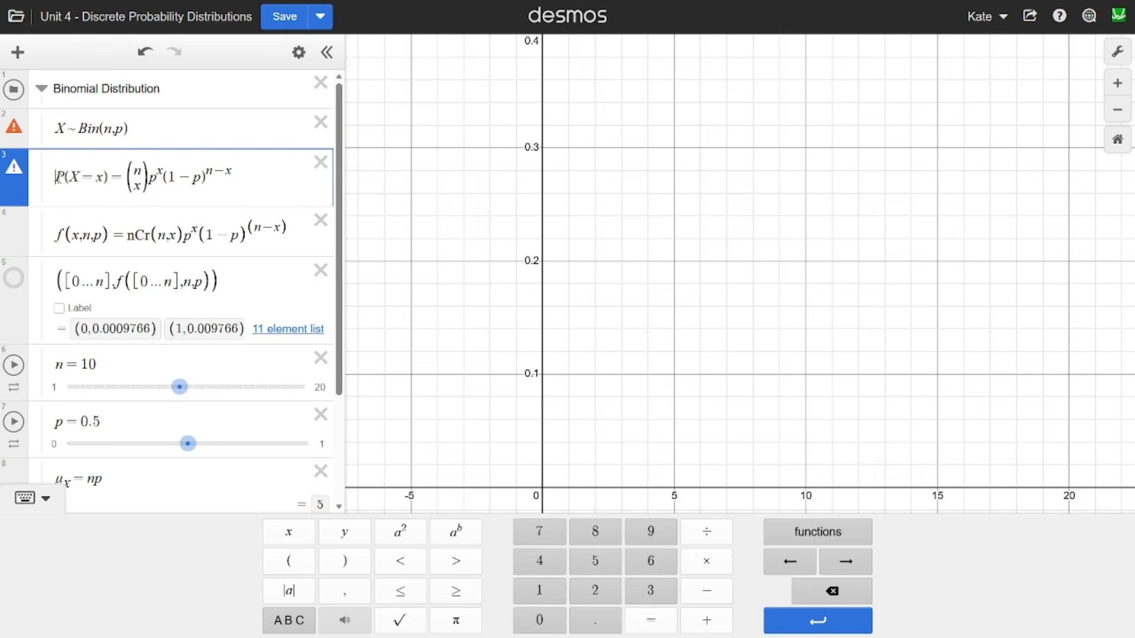
double_click(98, 178)
left_click(102, 178)
left_click_drag(149, 182, 162, 176)
left_click_drag(162, 180, 219, 176)
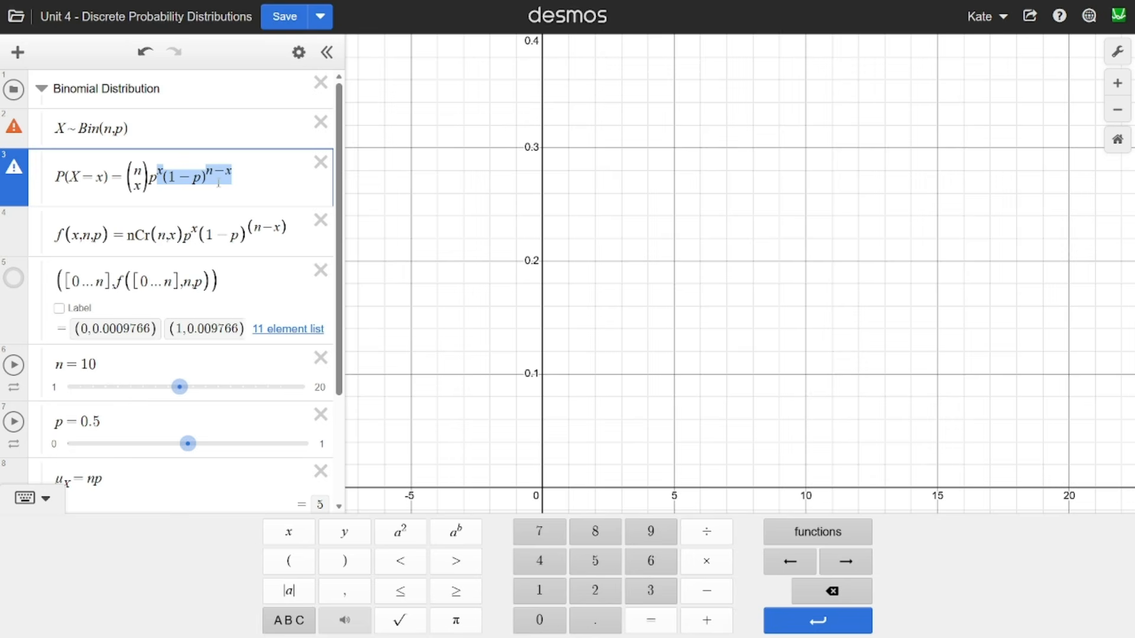
left_click(234, 177)
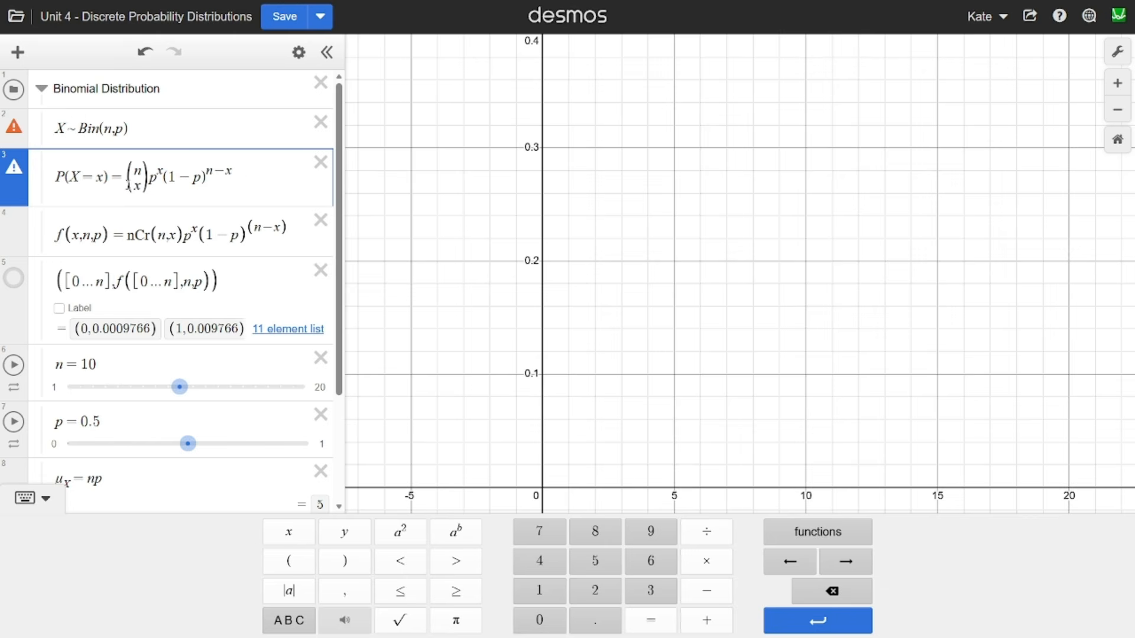
left_click_drag(128, 186, 143, 186)
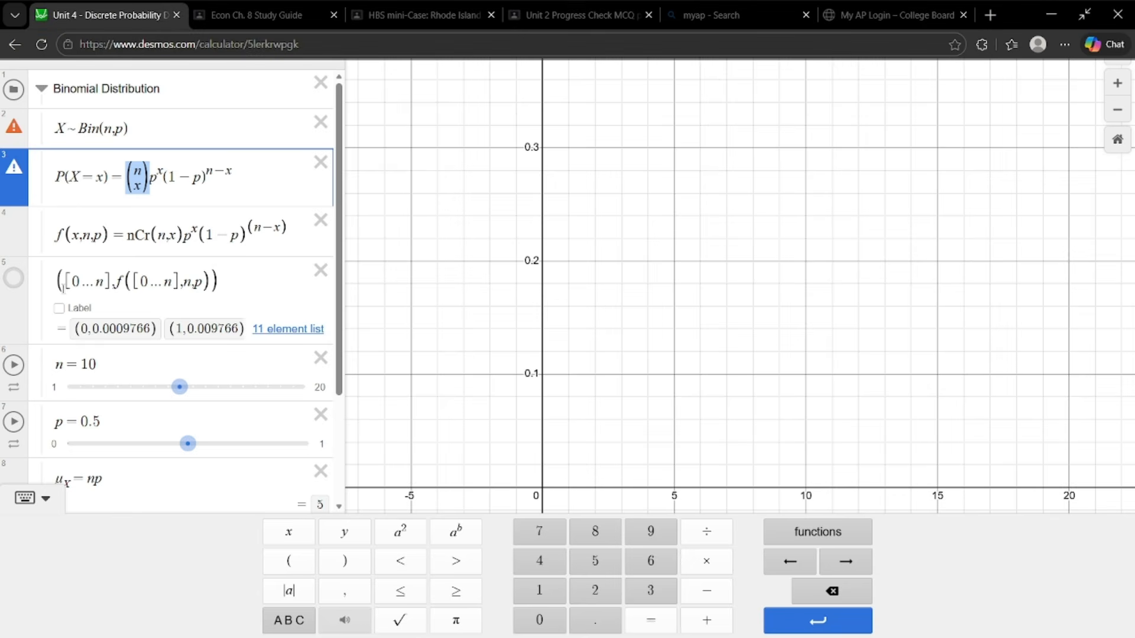
- Show the plot of the binomial point list and compare nCr(n,x) in f(x,n,p) with the formula's binomial coefficient
left_click(13, 283)
left_click_drag(55, 240, 292, 235)
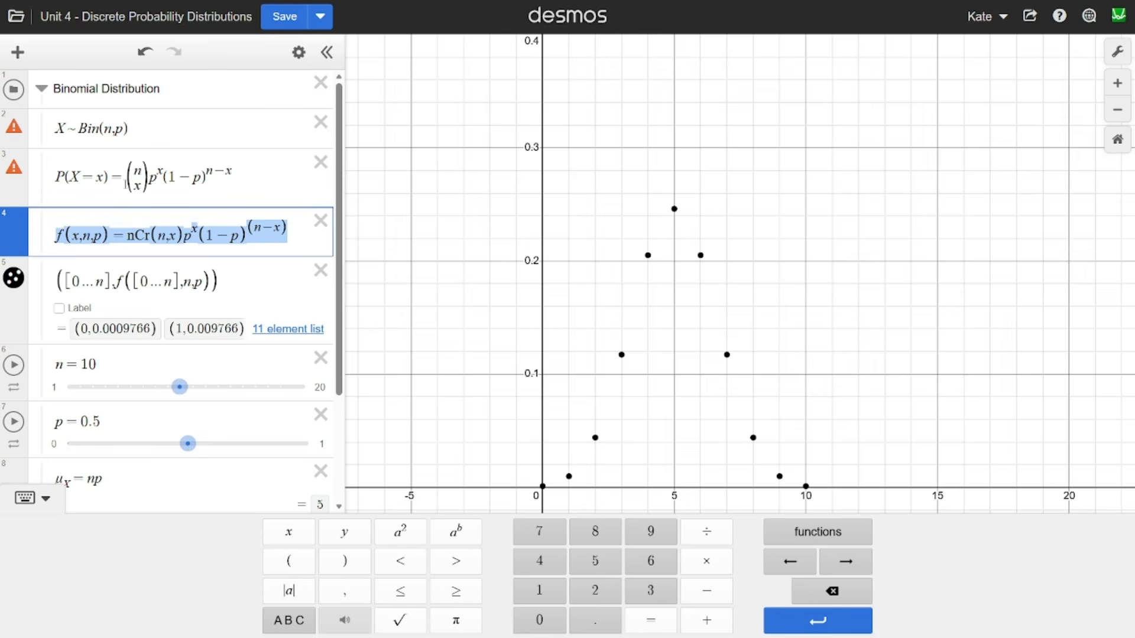
left_click_drag(126, 183, 148, 186)
left_click_drag(131, 238, 184, 237)
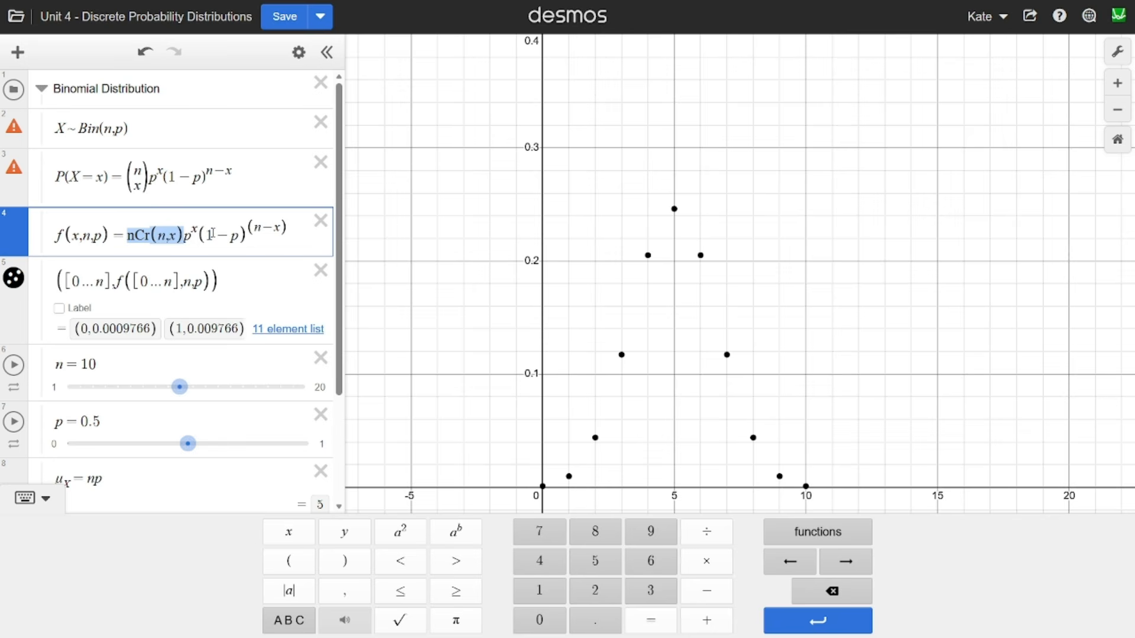
left_click(212, 233)
left_click_drag(528, 231, 529, 225)
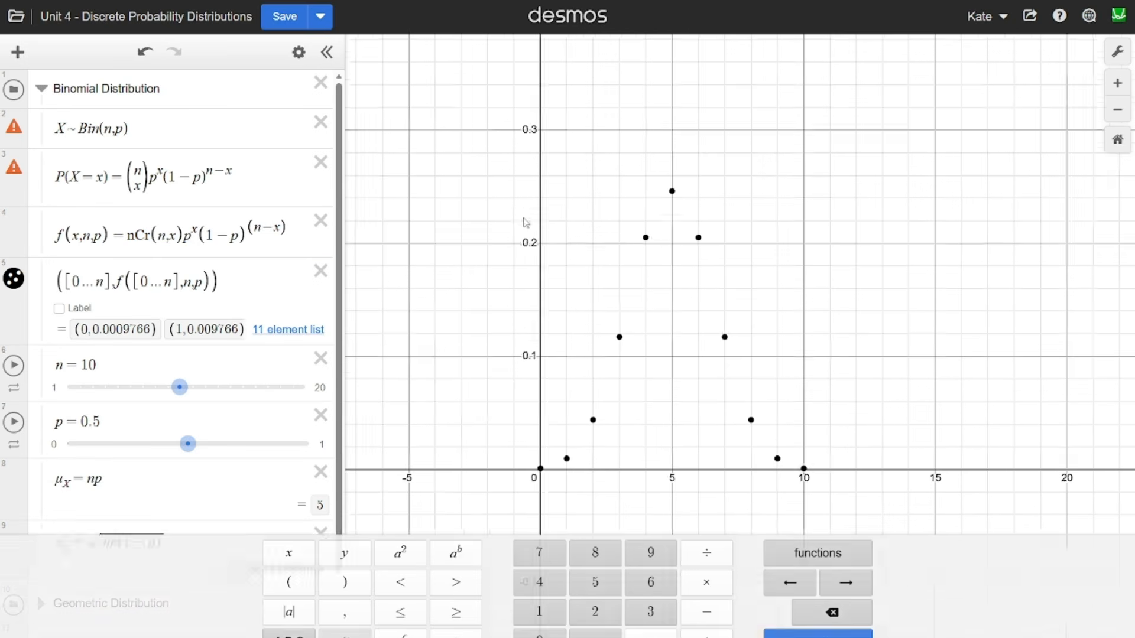
scroll(683, 360, "up", 1)
scroll(644, 331, "up", 1)
left_click_drag(644, 332, 650, 346)
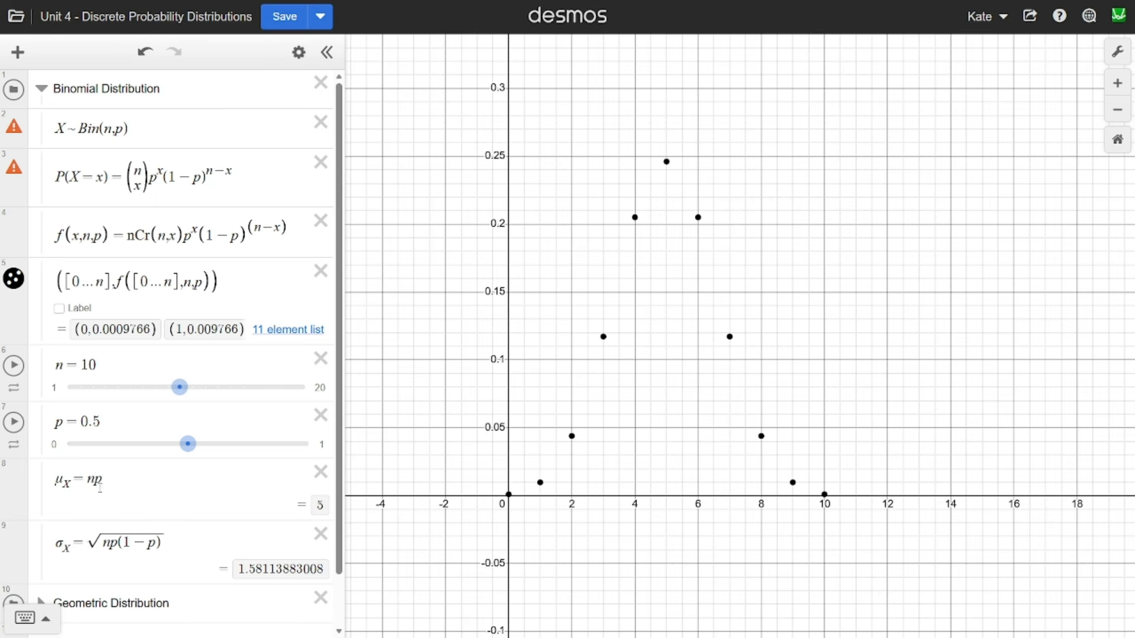
- Examine the mean formula np by setting p to 0.534 and checking the plotted point at x = 5
left_click_drag(87, 481, 110, 483)
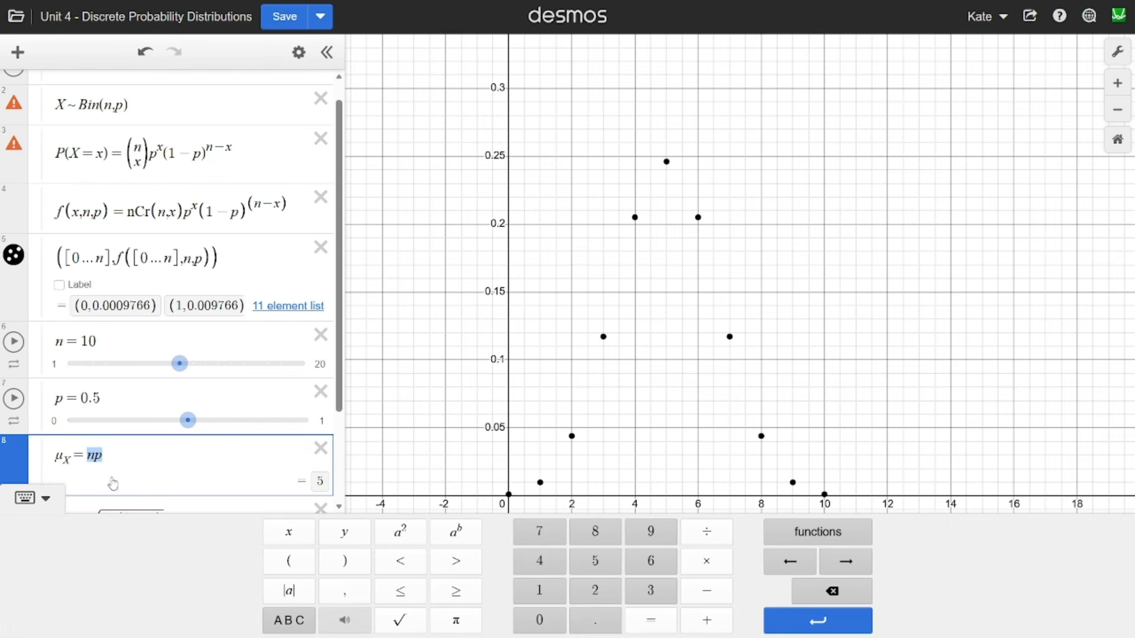
left_click(111, 461)
scroll(189, 260, "up", 1)
scroll(189, 260, "down", 4)
scroll(189, 260, "down", 1)
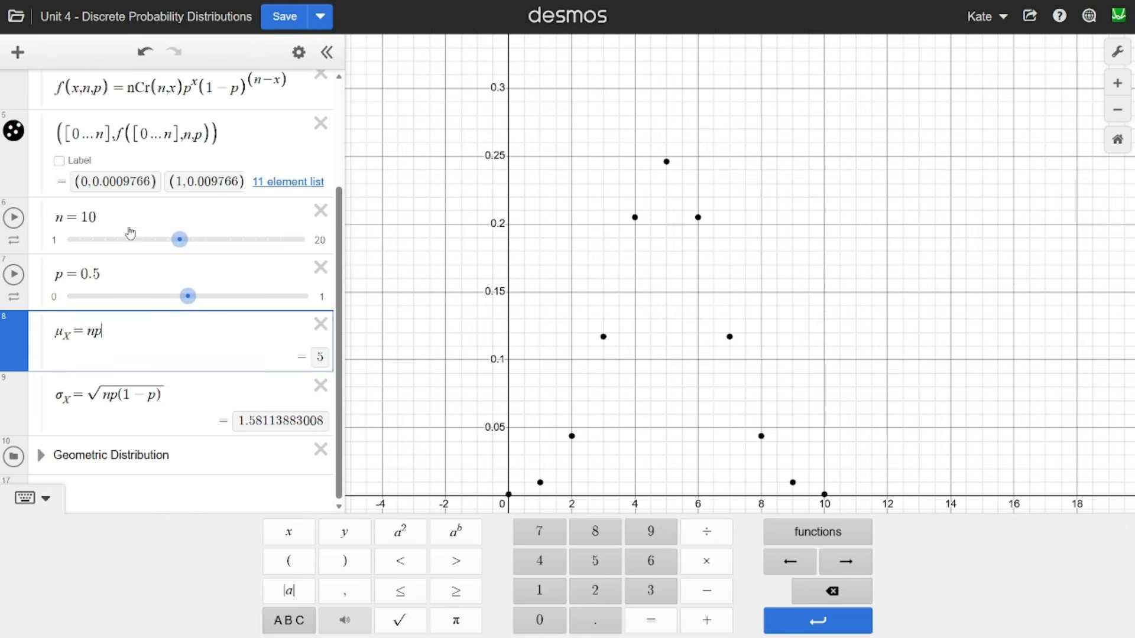
left_click_drag(180, 296, 201, 313)
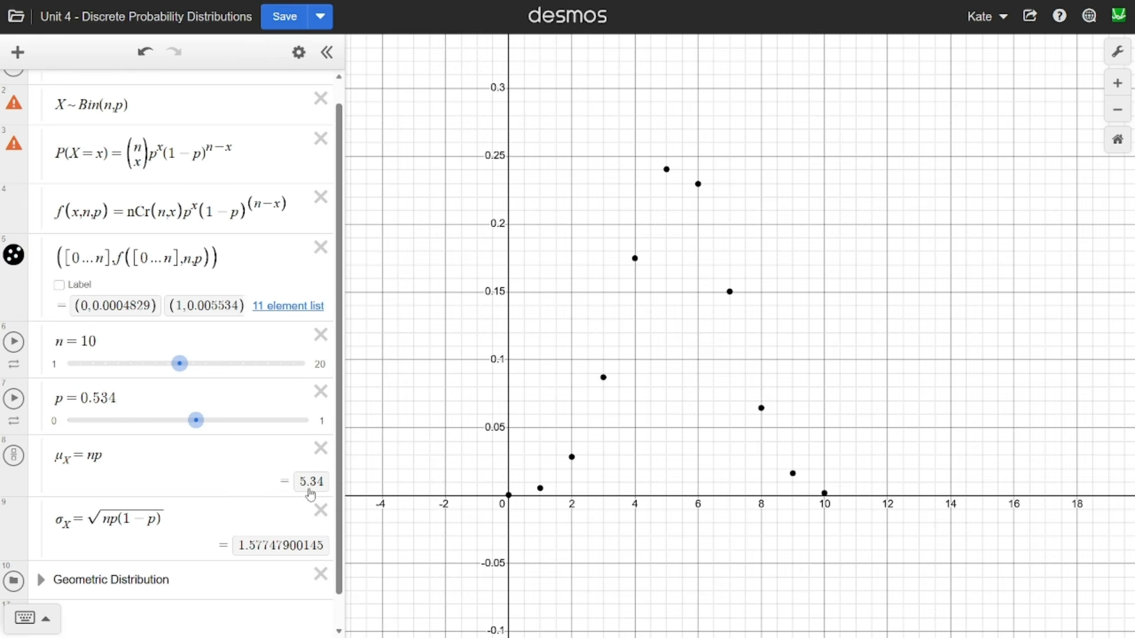
left_click(669, 170)
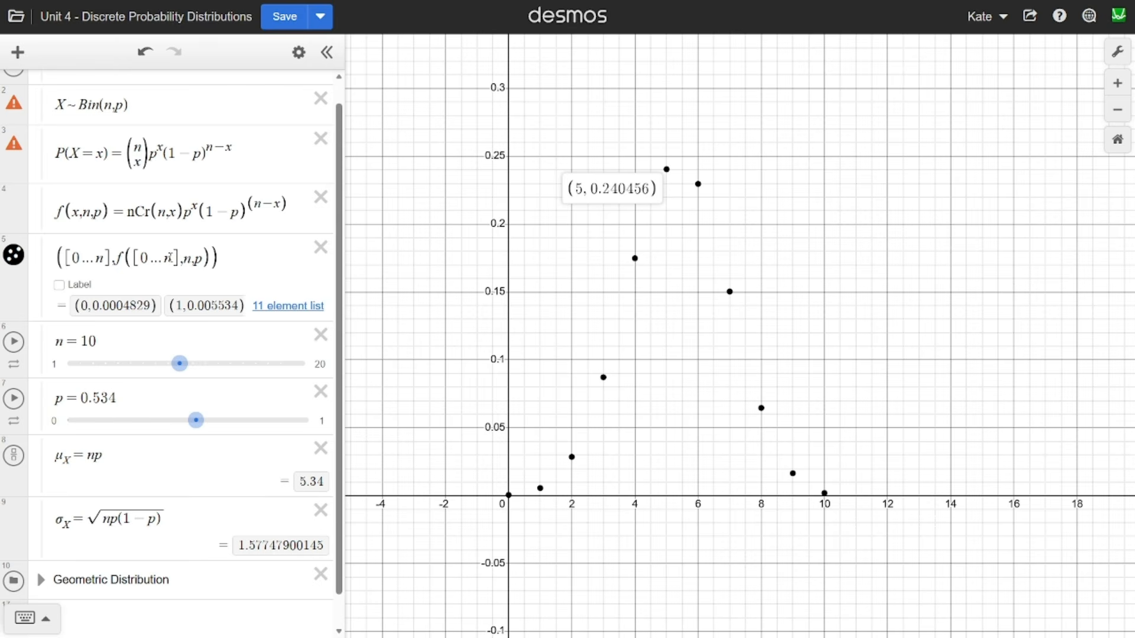
- Set p to 0.07 and 0.93 in turn to compare the binomial plots, and examine the standard deviation formula
left_click(617, 387)
left_click_drag(742, 384, 726, 495)
scroll(727, 483, "down", 1)
scroll(728, 487, "down", 2)
left_click_drag(194, 421, 84, 426)
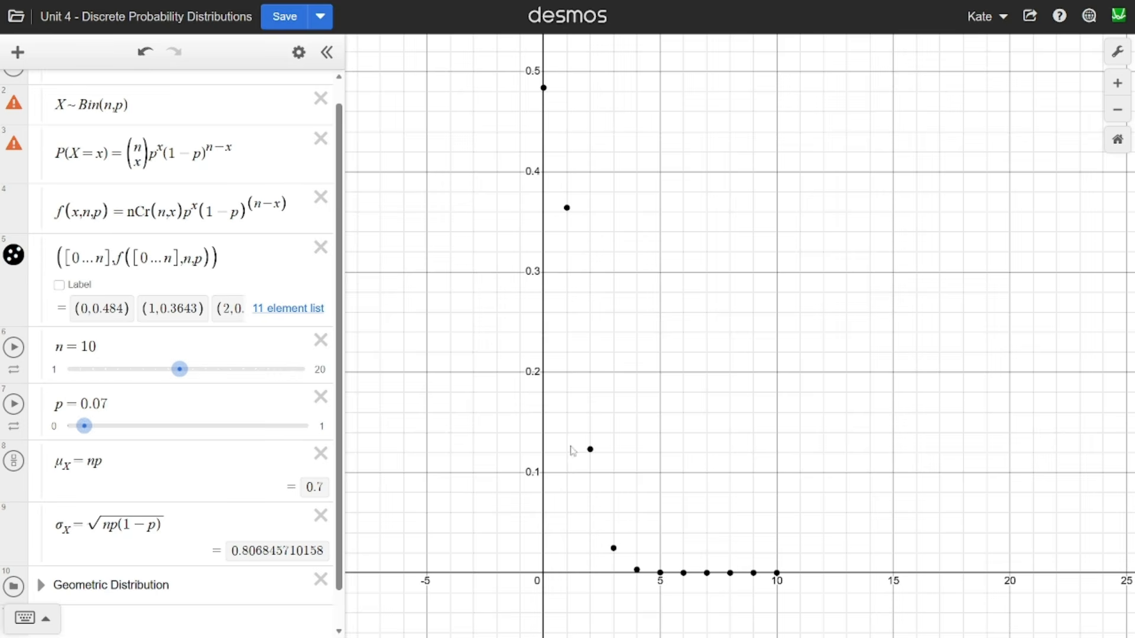
left_click_drag(81, 426, 291, 434)
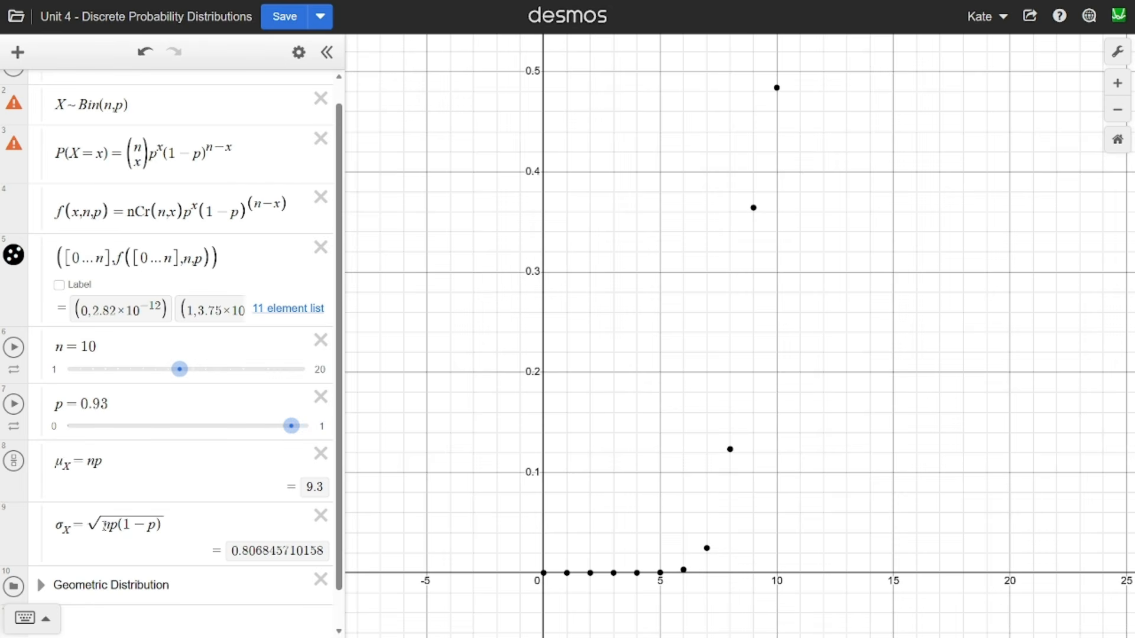
left_click_drag(107, 531, 163, 523)
left_click(172, 456)
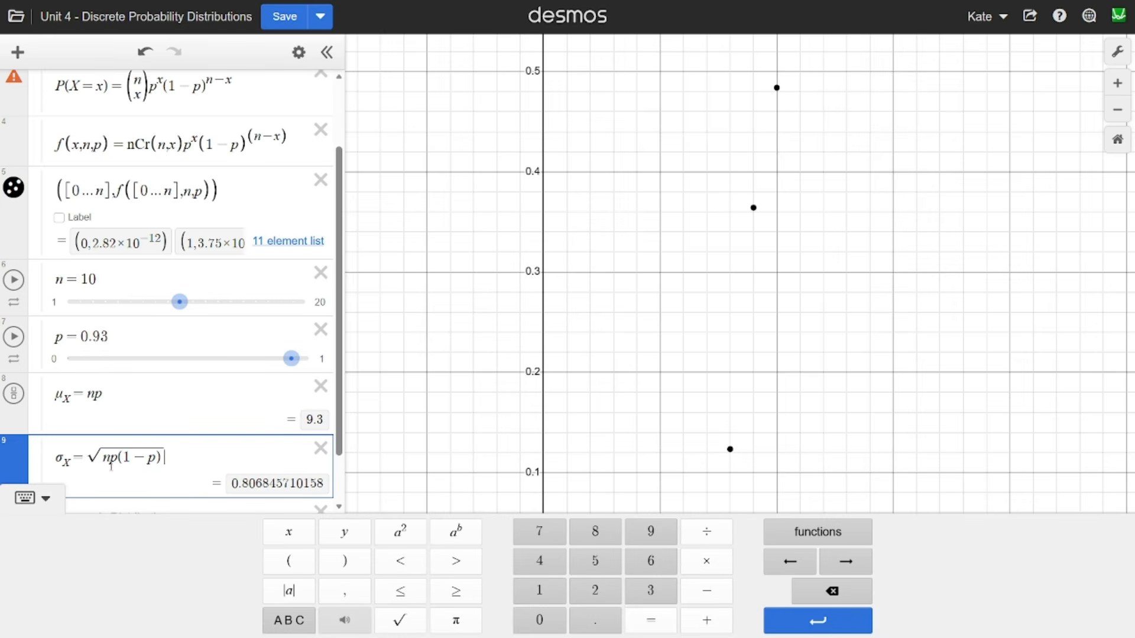
- Examine the terms under the root in the binomial standard deviation formula and set p to 0.504
left_click_drag(102, 458, 163, 462)
left_click(113, 461)
left_click(124, 460)
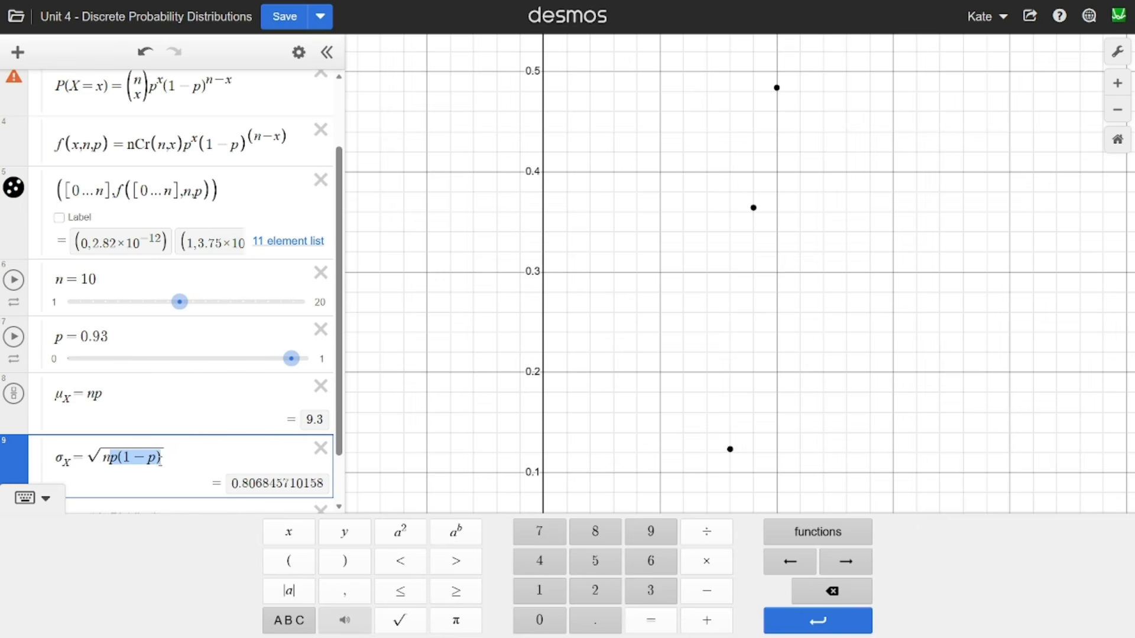
left_click(388, 420)
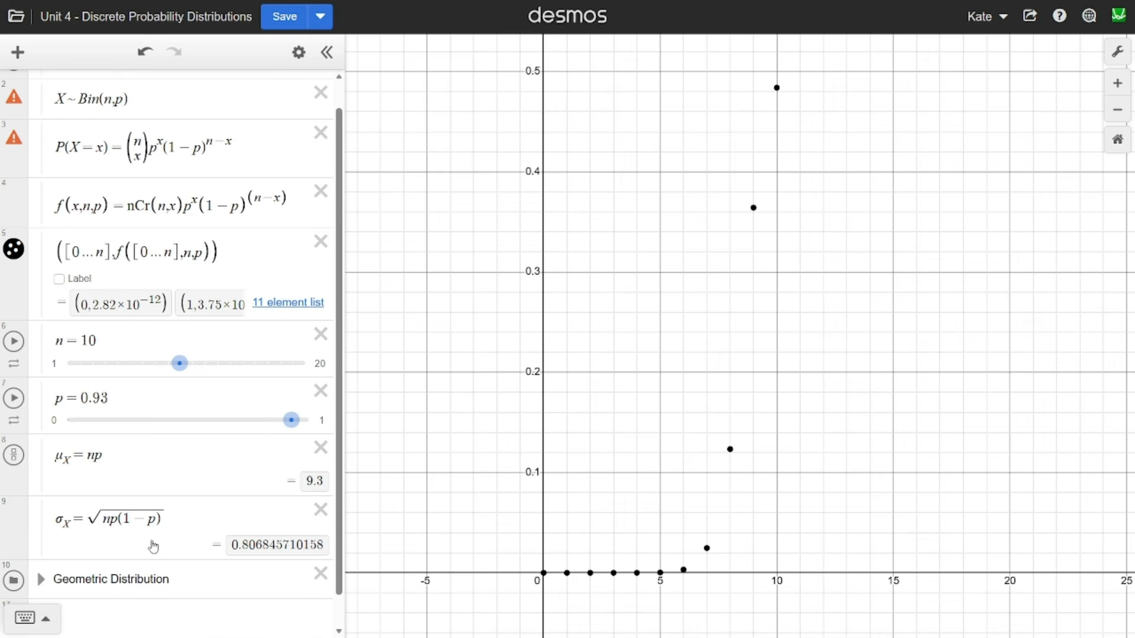
left_click_drag(292, 421, 184, 424)
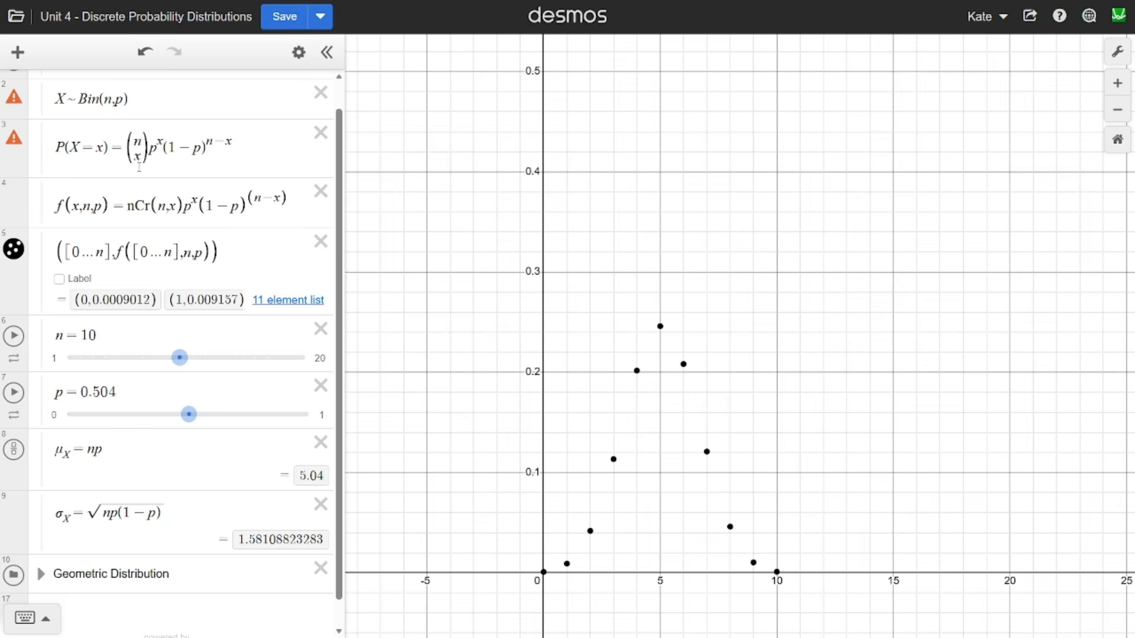
- Hide the plot of the binomial point list, collapse the Binomial Distribution folder and expand the Geometric Distribution folder
scroll(214, 237, "up", 1)
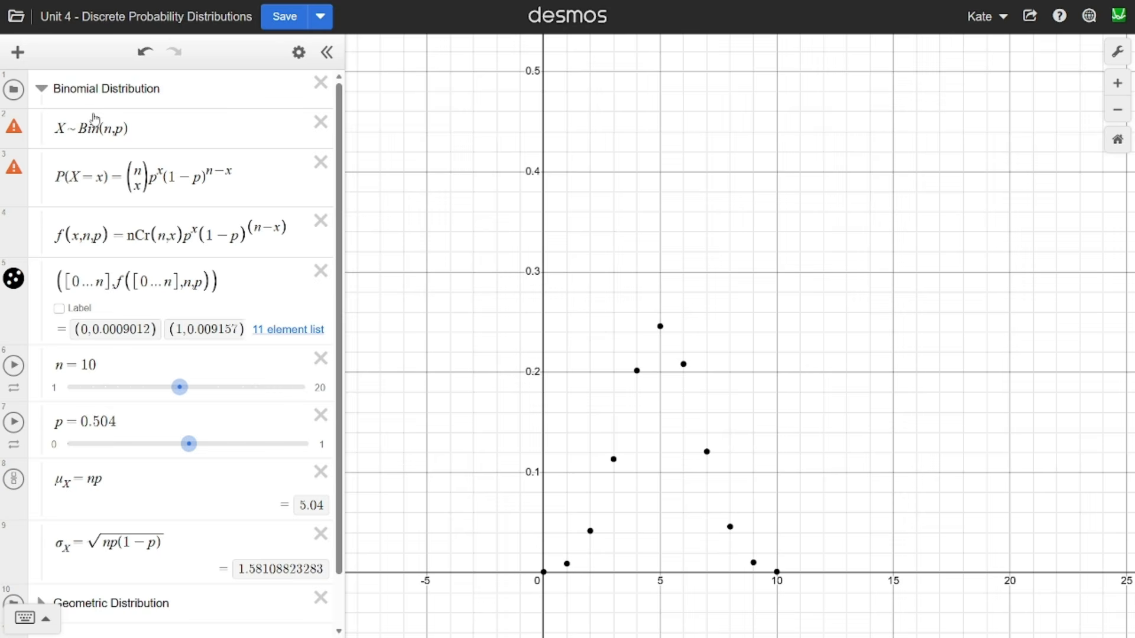
left_click(40, 90)
left_click(40, 89)
left_click(12, 284)
left_click(40, 89)
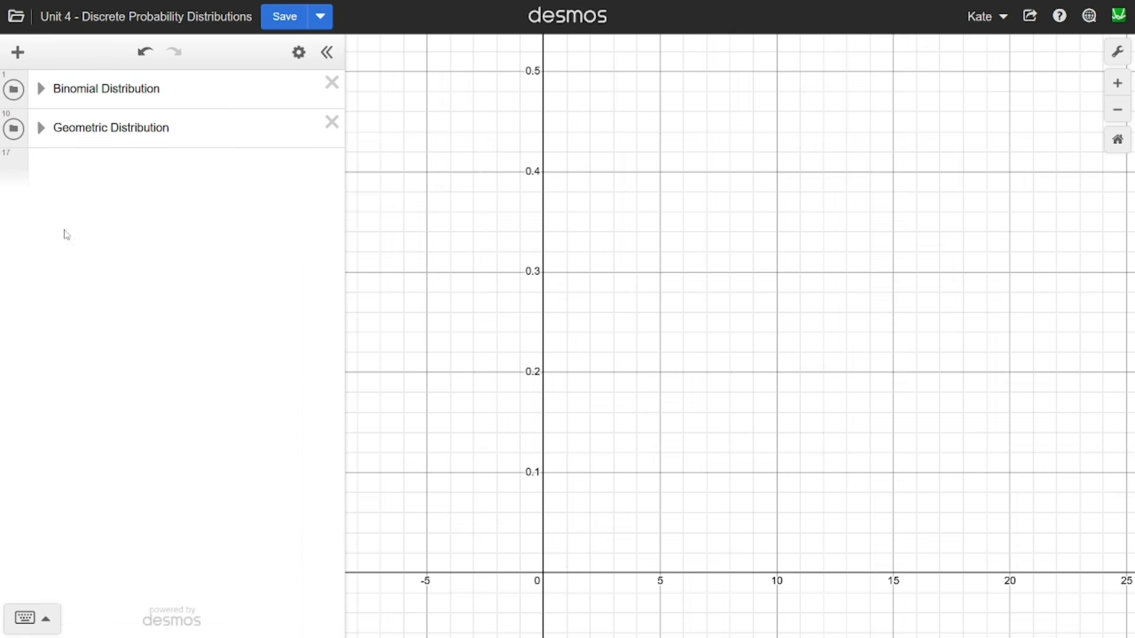
left_click(40, 127)
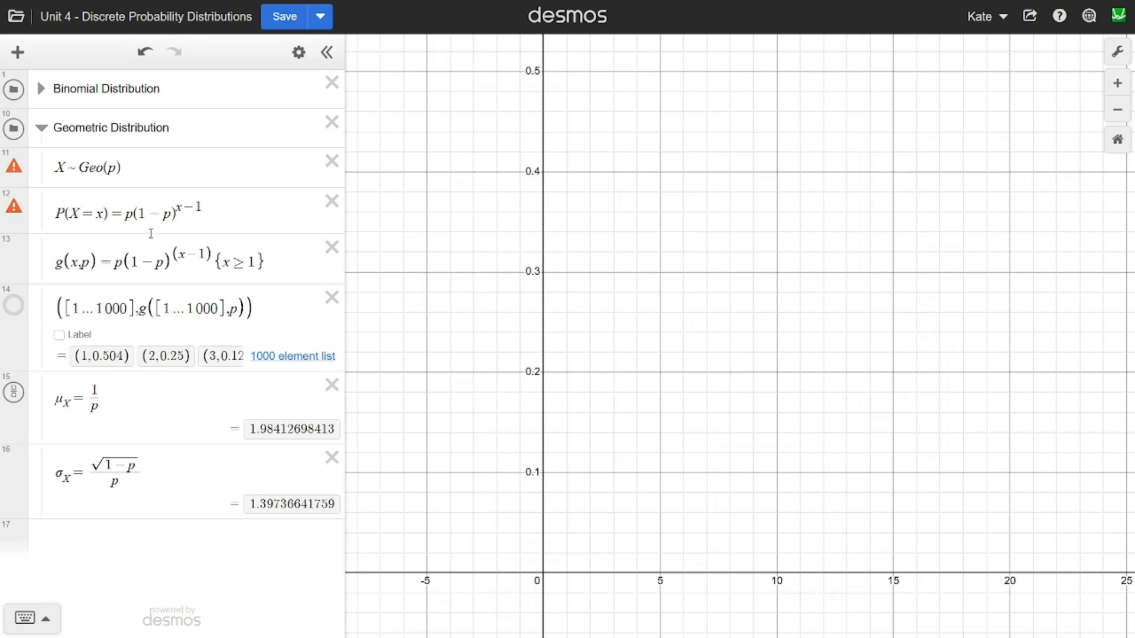
- Examine the X ~ Geo(p) notation and both sides of the geometric P(X = x) formula
left_click_drag(55, 167, 104, 167)
left_click(109, 169)
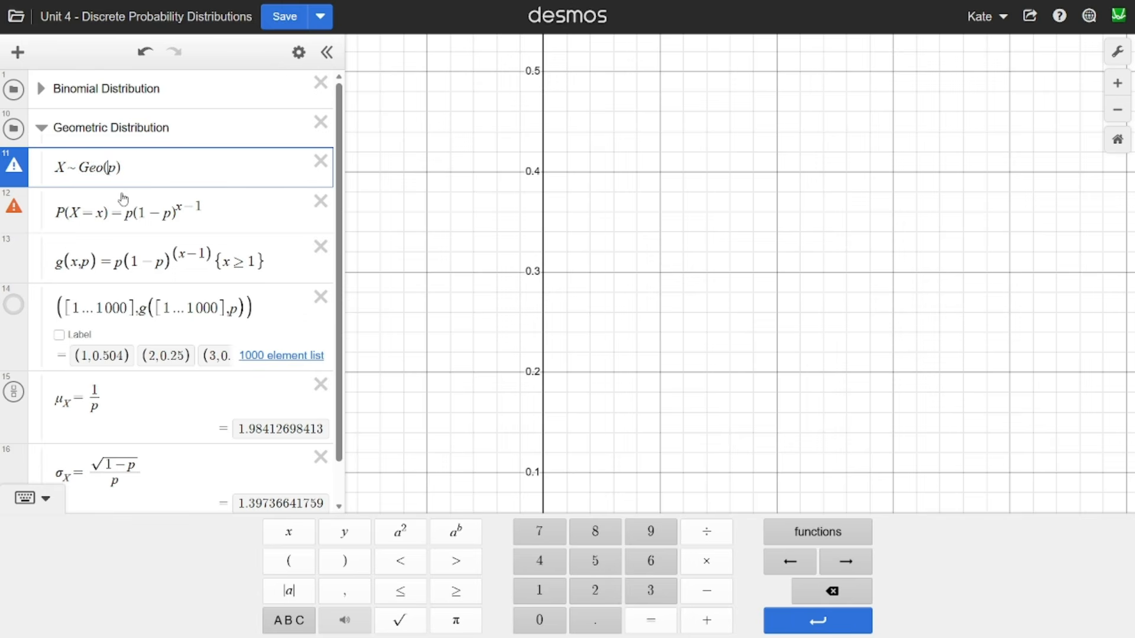
left_click_drag(57, 212, 102, 212)
left_click(101, 211)
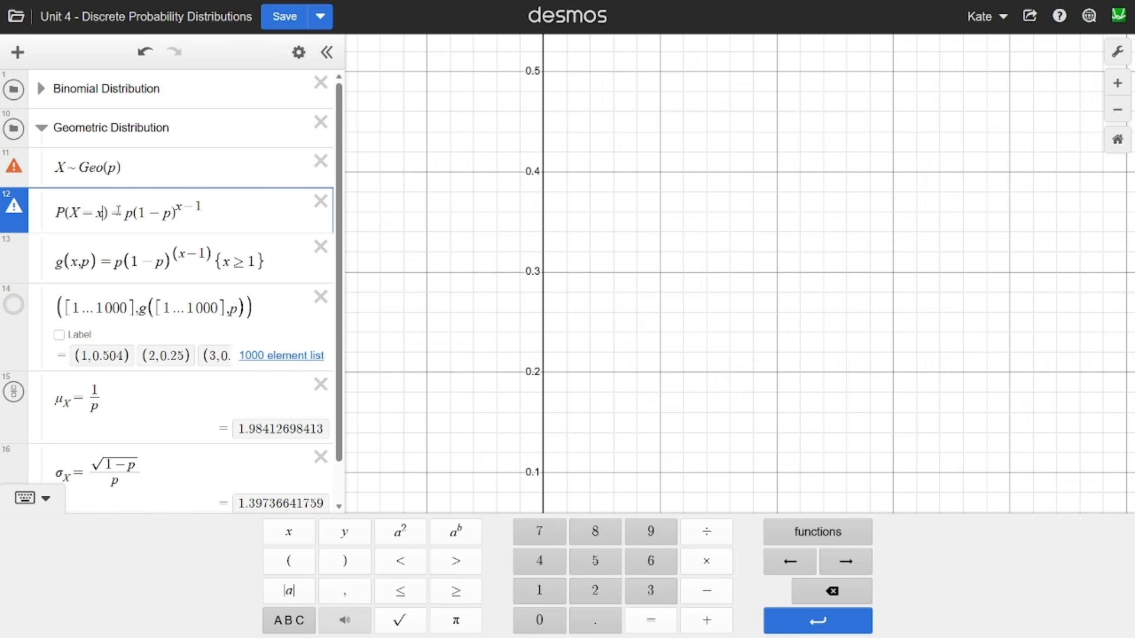
left_click_drag(127, 213, 182, 214)
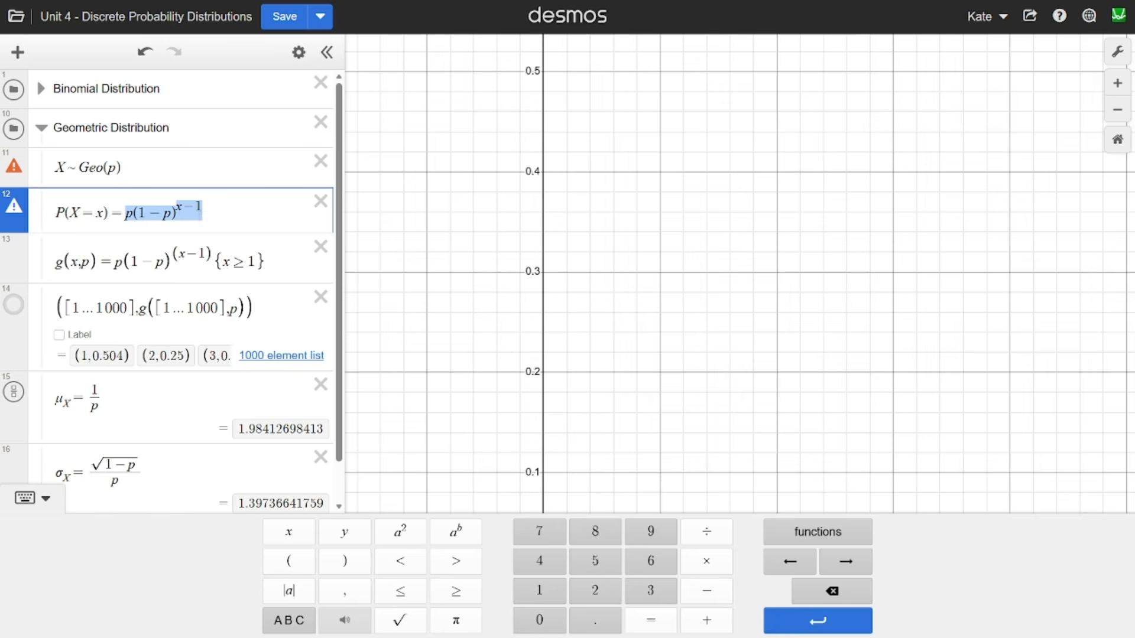
left_click(244, 225)
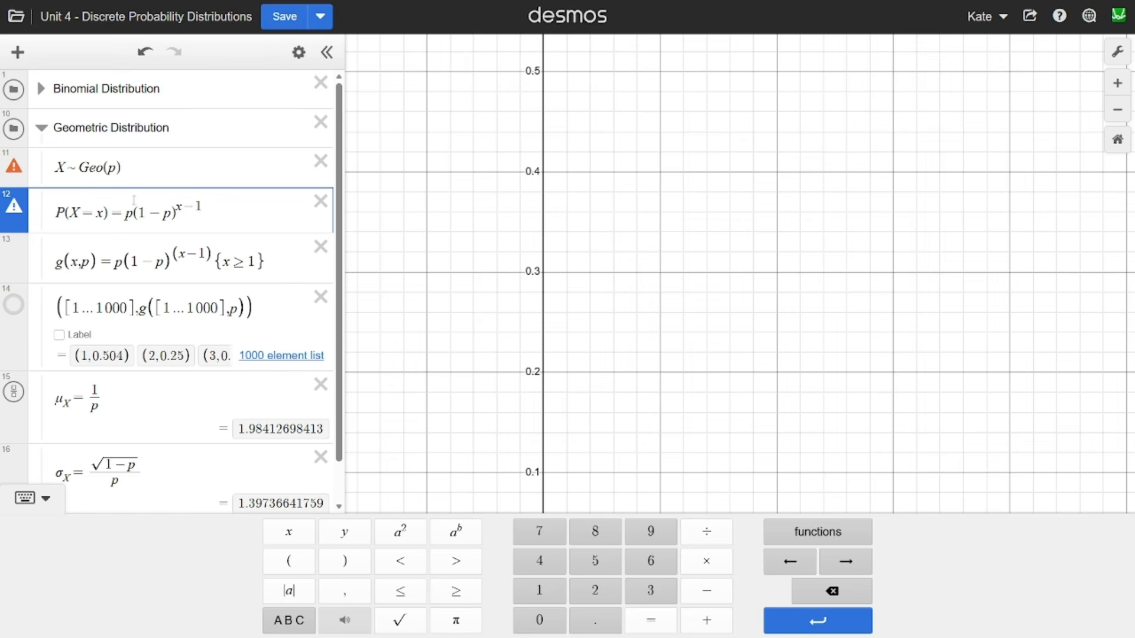
- Examine the factors p and (1-p)^(x-1) of the geometric probability formula one by one
left_click_drag(123, 212, 130, 213)
left_click(130, 213)
left_click_drag(134, 213, 201, 208)
left_click(207, 208)
left_click(593, 286)
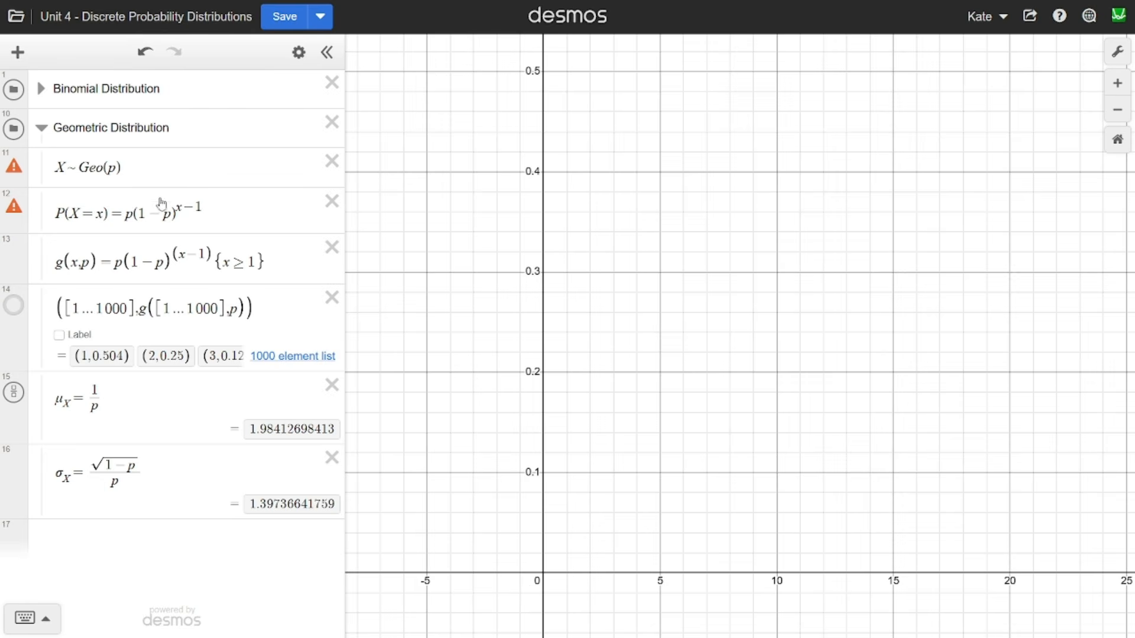
- Reopen the Binomial Distribution folder to review where n and x occur in its P(X = x) formula, and collapse it again
left_click(41, 88)
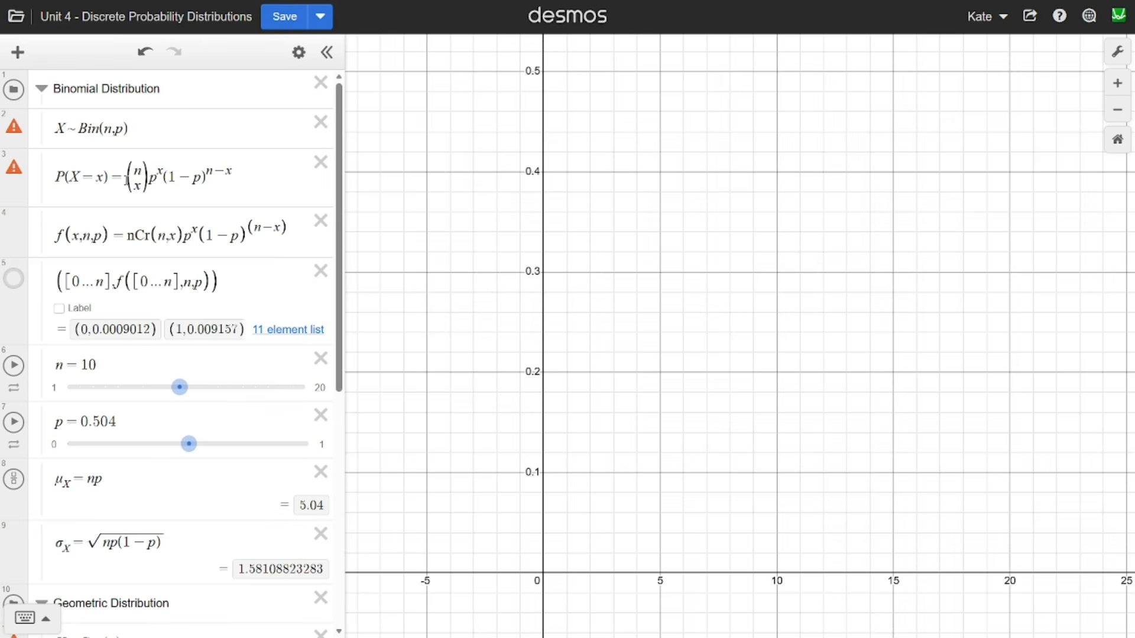
left_click(136, 188)
double_click(159, 172)
left_click(162, 172)
left_click(135, 170)
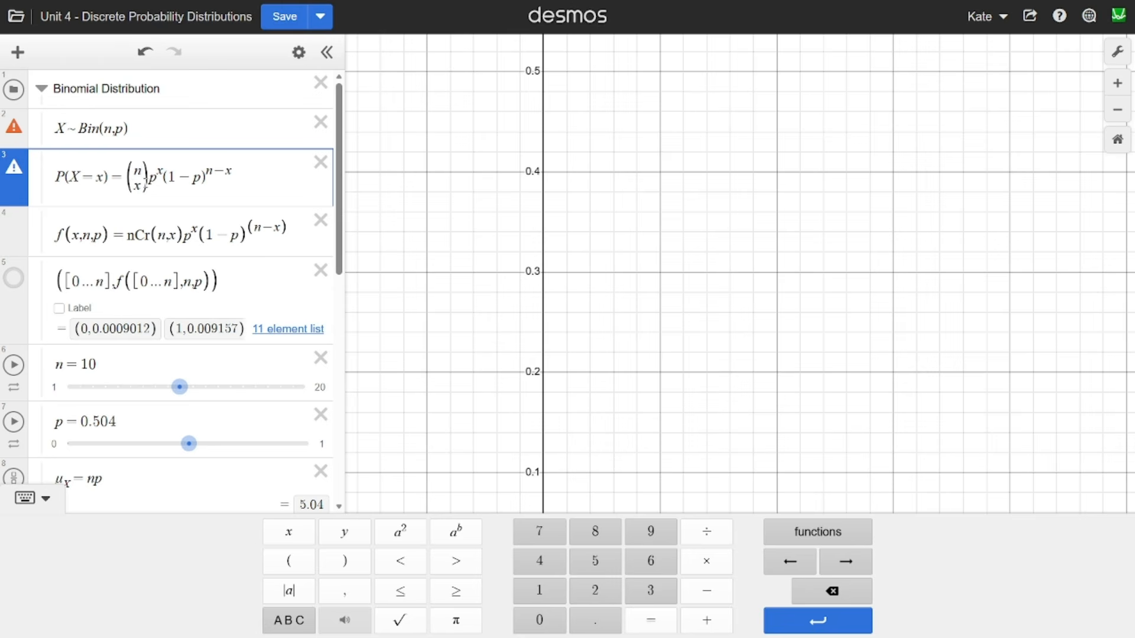
left_click(41, 88)
- Show the plot of the geometric point list for x from 1 to 1000
scroll(255, 275, "down", 1)
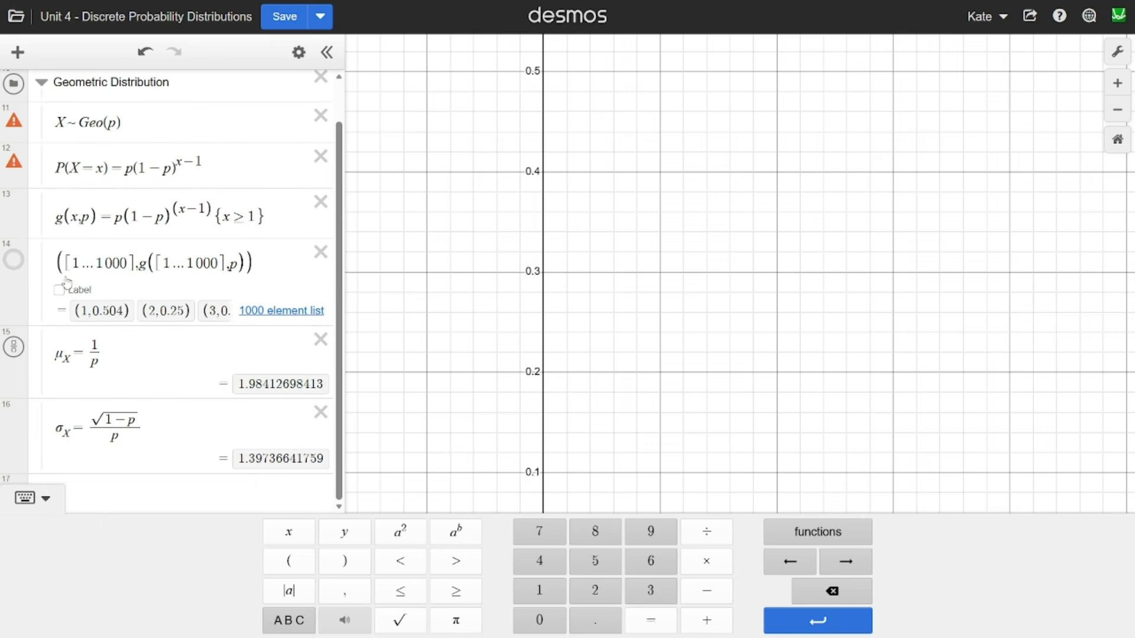
left_click(14, 261)
scroll(685, 270, "down", 2)
left_click_drag(699, 288, 562, 316)
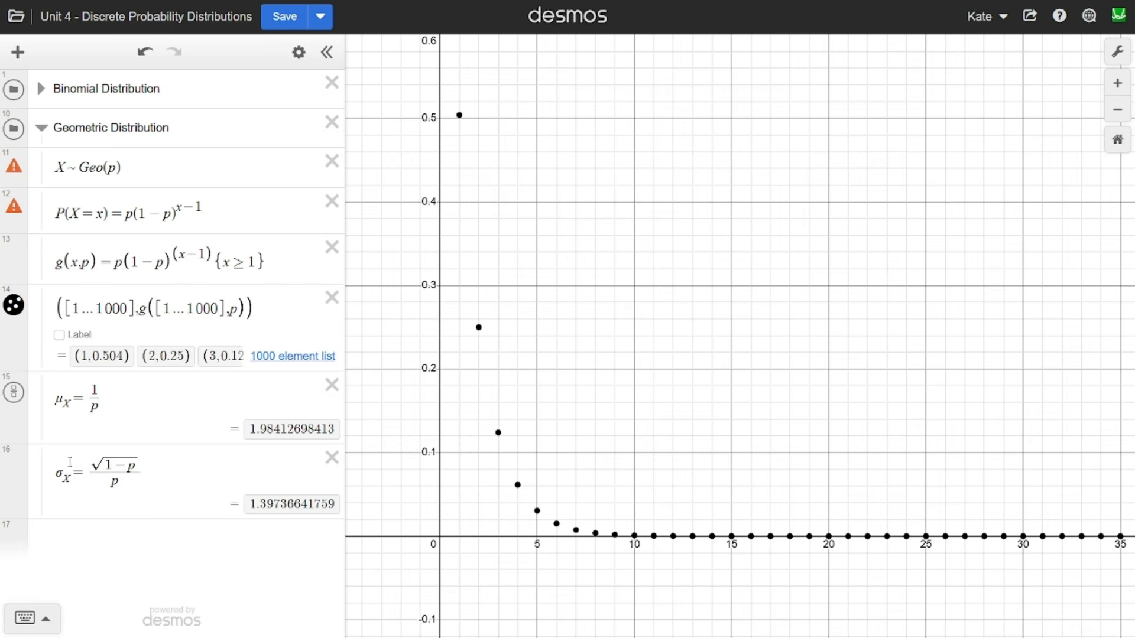
- Examine the geometric standard deviation formula and the placement of p outside the square root
left_click_drag(58, 474, 135, 458)
left_click(152, 465)
left_click(127, 458)
left_click(128, 474)
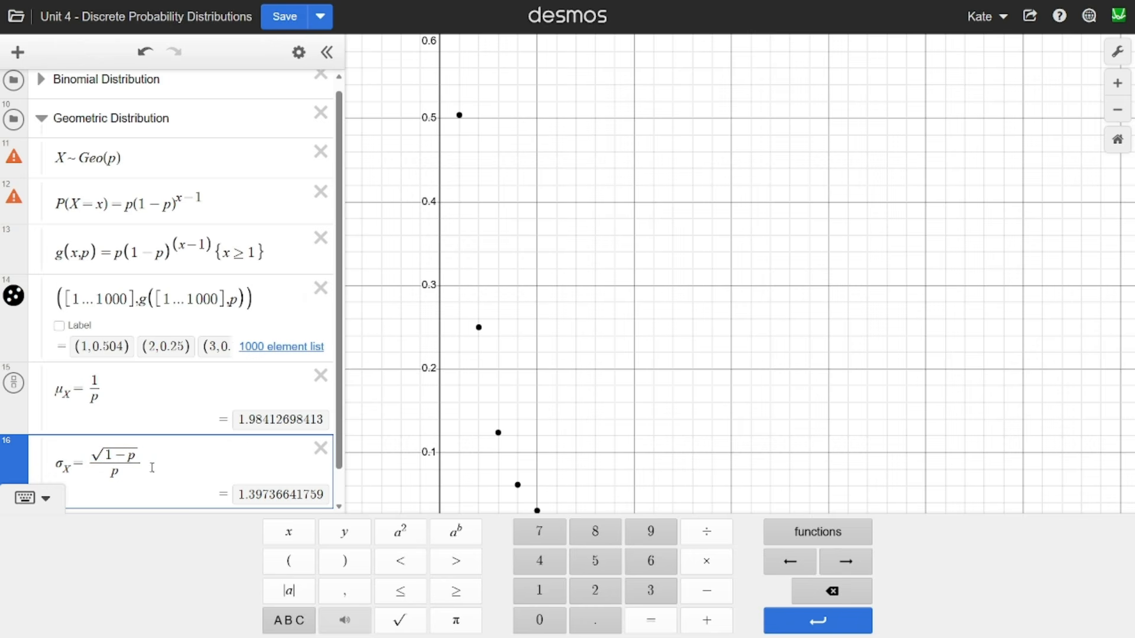
scroll(181, 442, "down", 1)
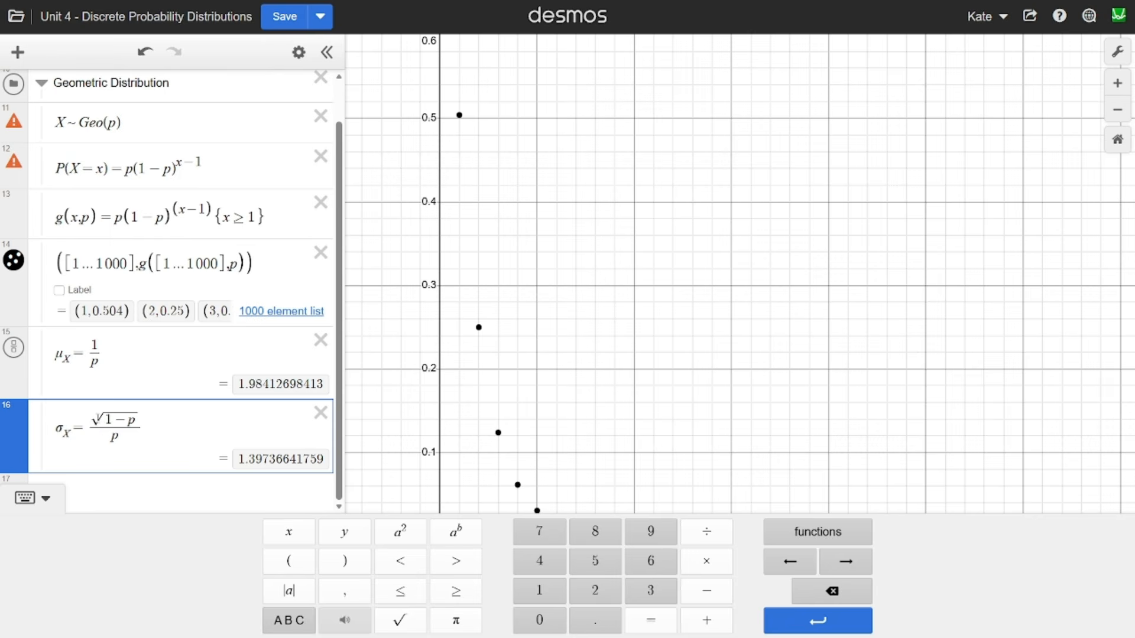
- Add a comparison expression for the square root of the whole fraction (1-p)/p below the standard deviation formula
key("Return")
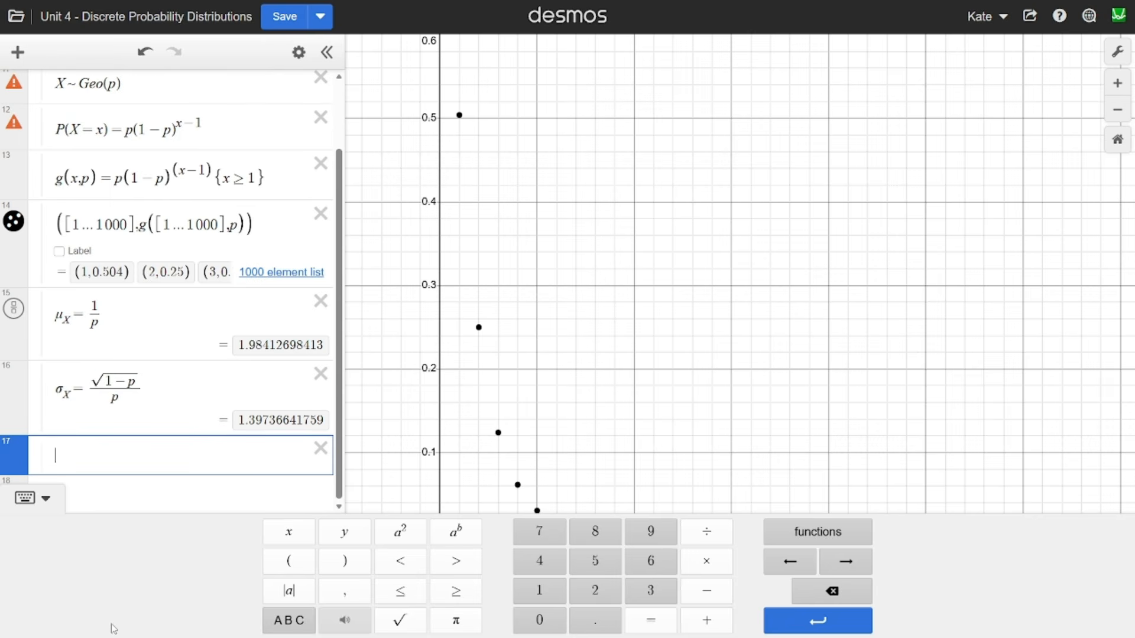
type("sqrt1")
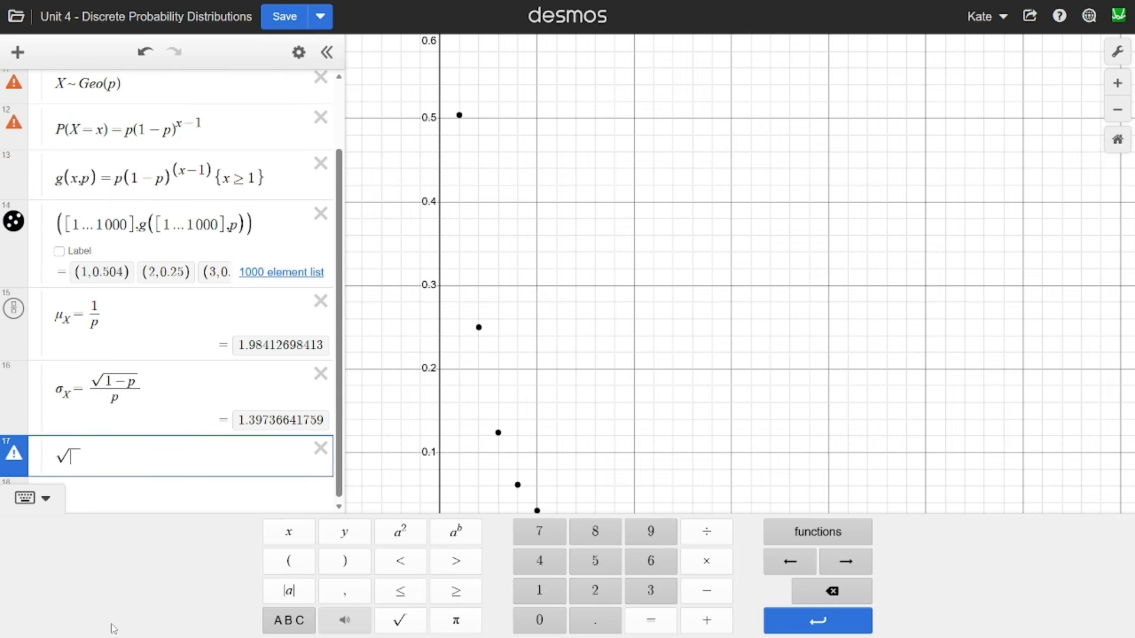
type("/")
key("Up")
type("-p")
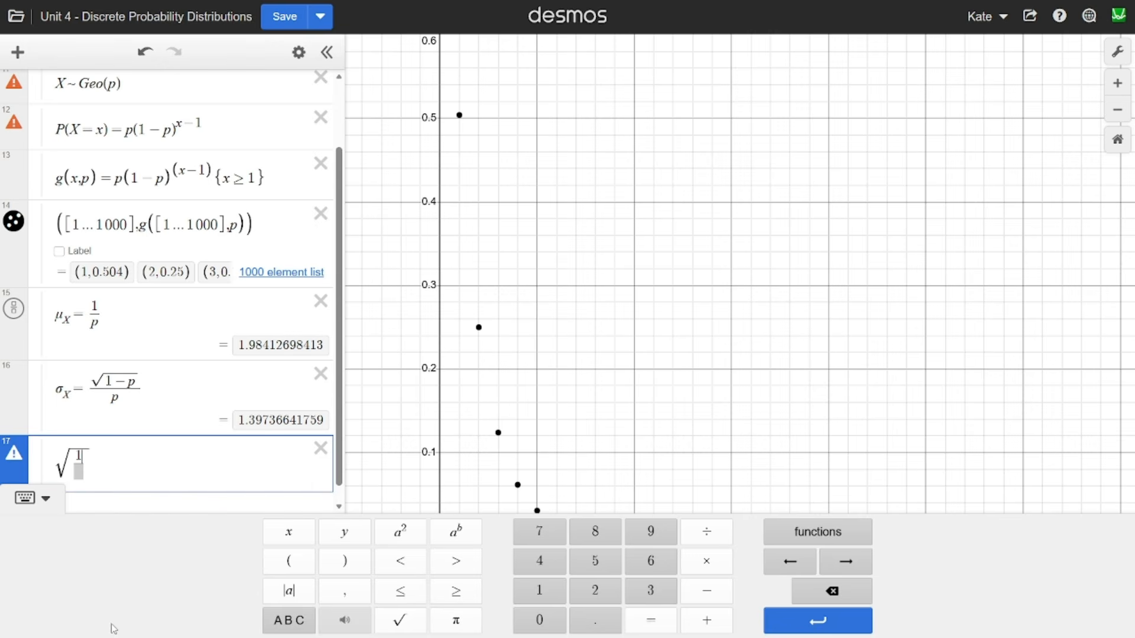
key("Down")
type("p")
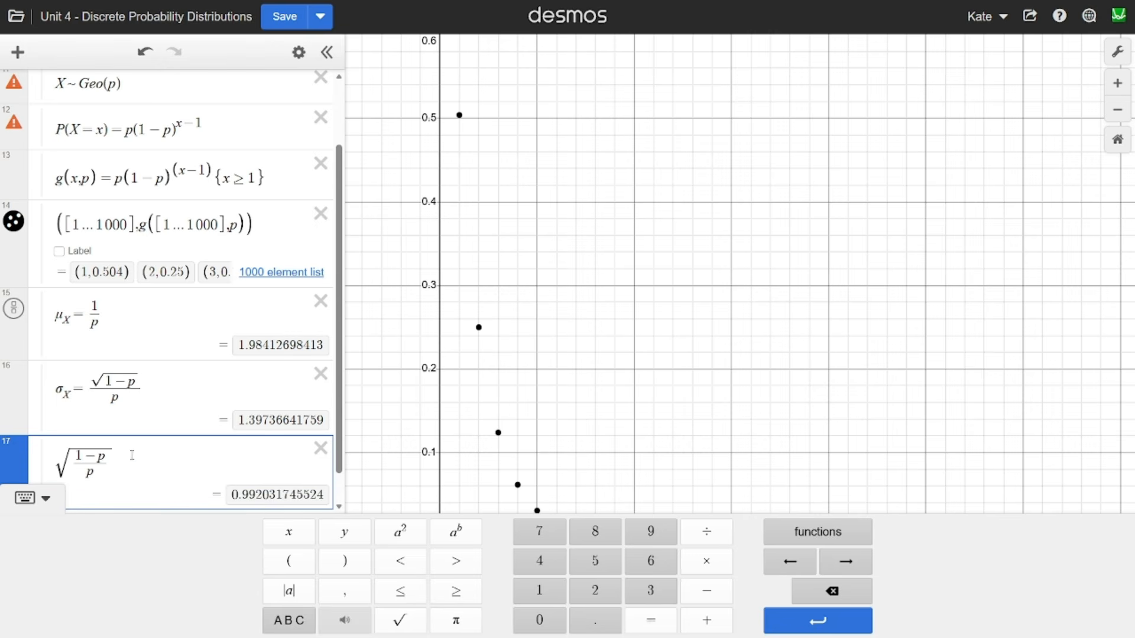
- Add a second comparison expression, (1-p)/p^2, on a new line
key("Return")
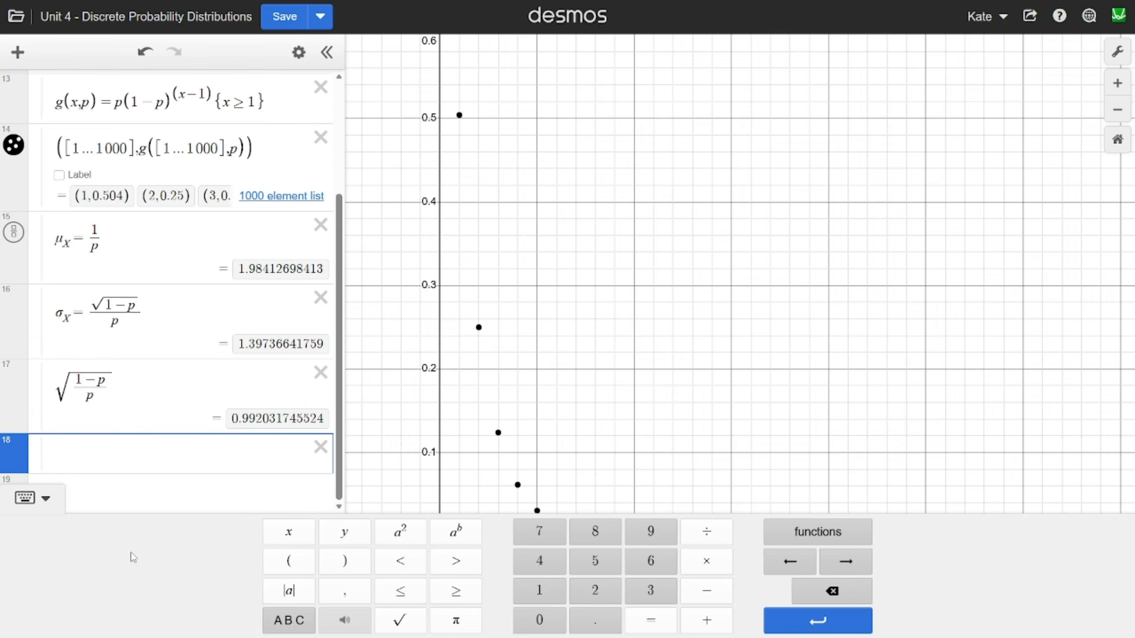
type("1/")
key("Up")
type("-p")
key("Down")
type("p^2")
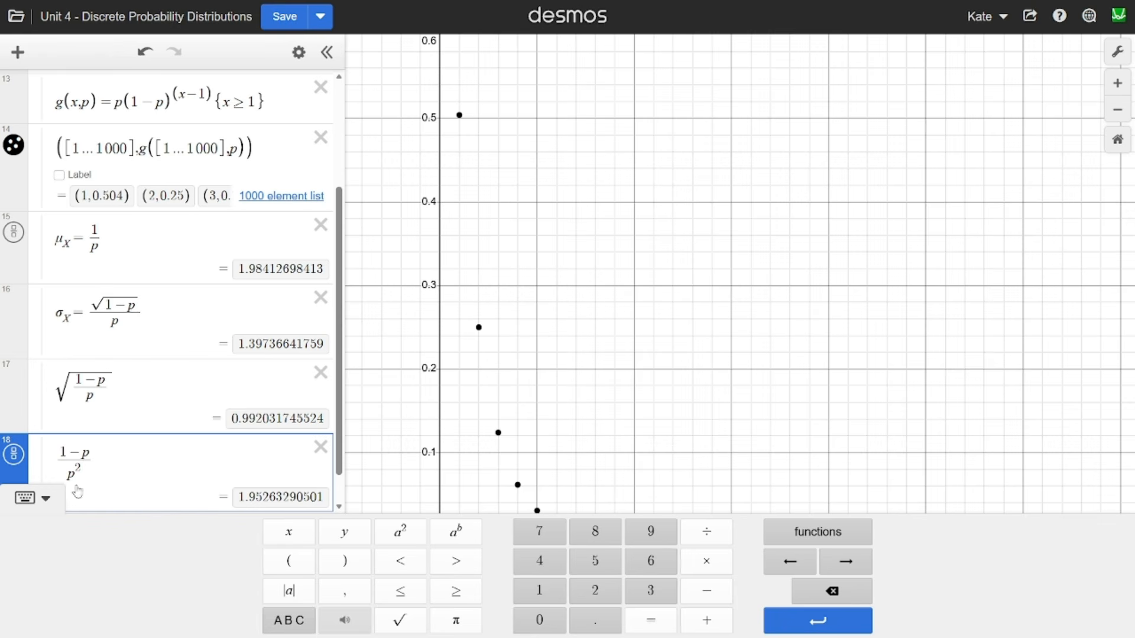
- Compare the squared p in the (1-p)/p^2 denominator with the geometric standard deviation formula
double_click(77, 467)
left_click_drag(74, 468, 83, 466)
left_click_drag(88, 308, 142, 312)
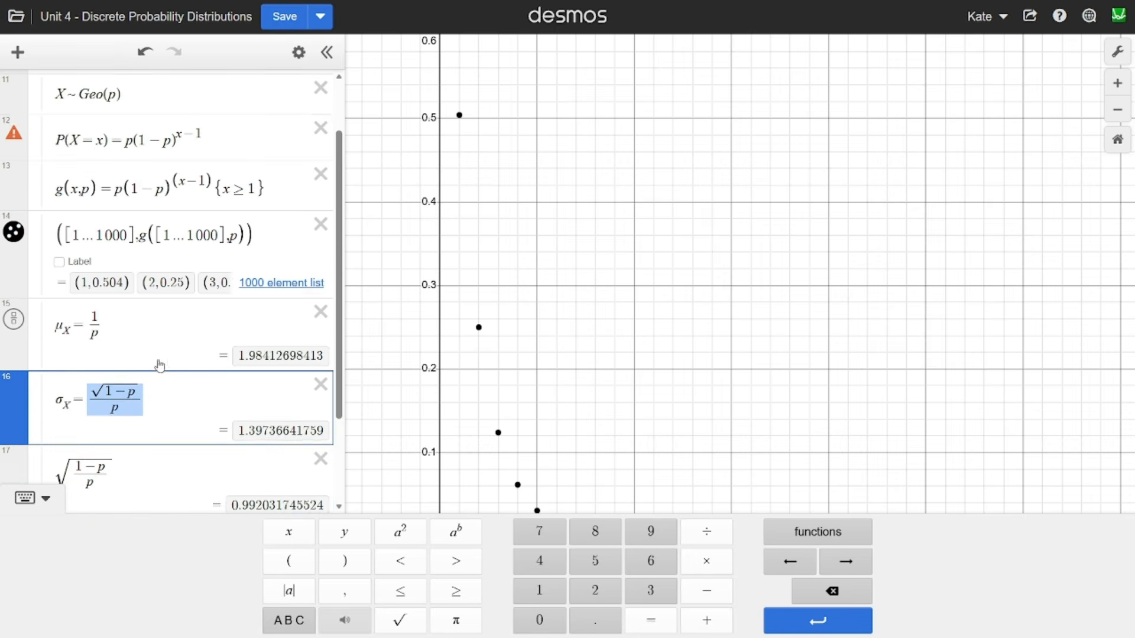
- Delete the two comparison expressions below the geometric standard deviation formula
scroll(319, 406, "down", 2)
left_click(319, 406)
left_click(318, 407)
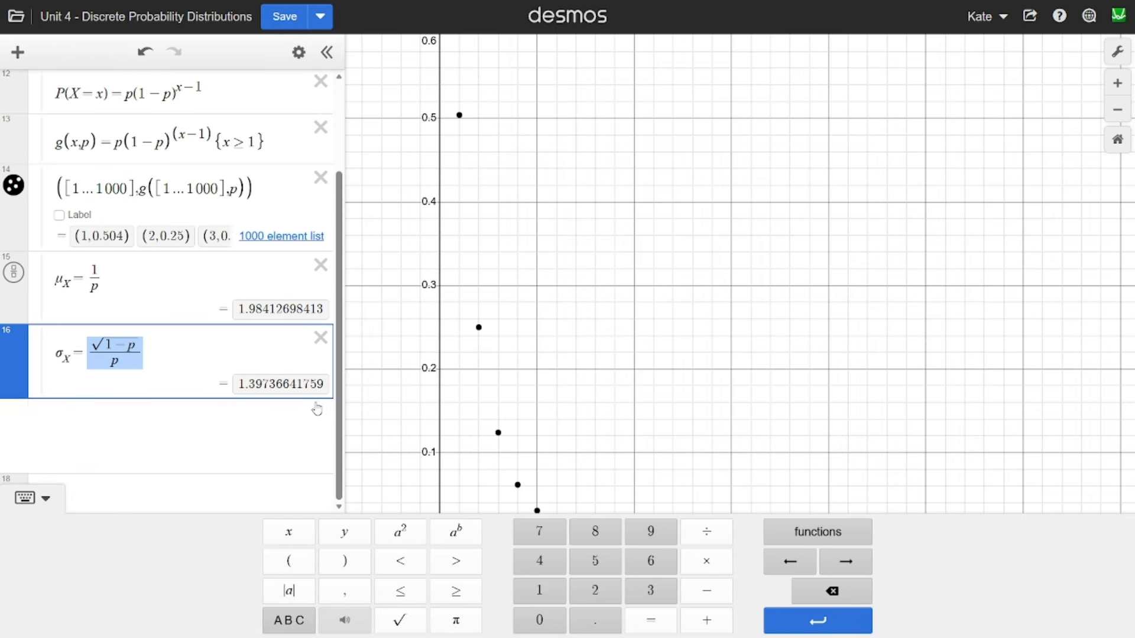